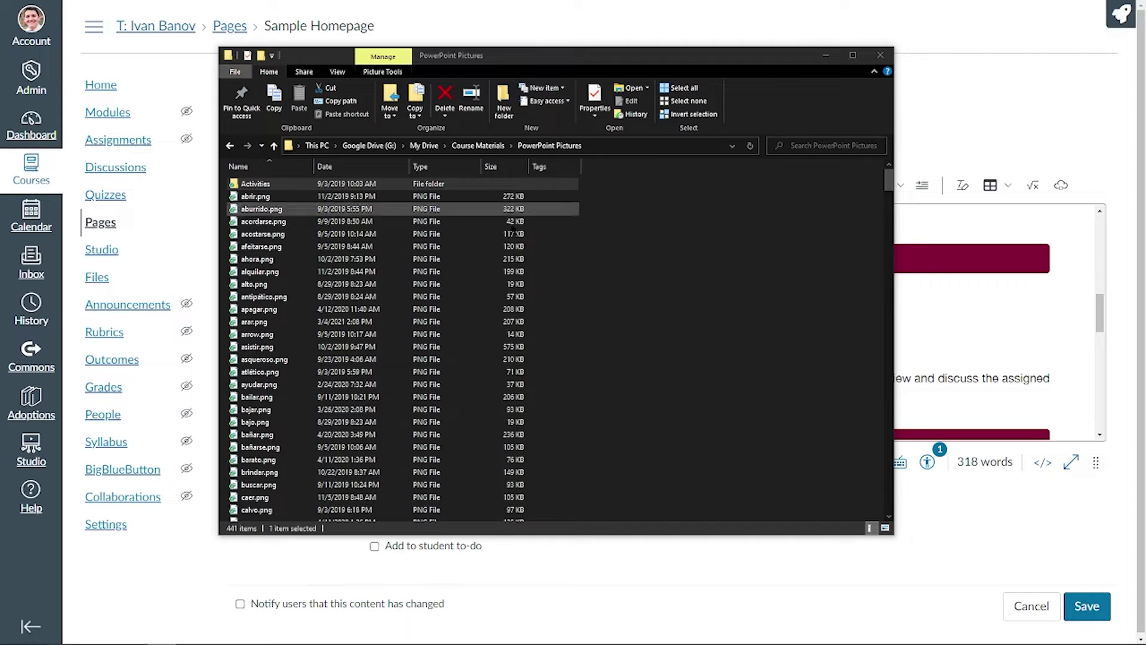
# Select acostarse.png, then box-select the 19 files from acostarse.png to barato.png.
pyautogui.scroll(-2, 295, 427)
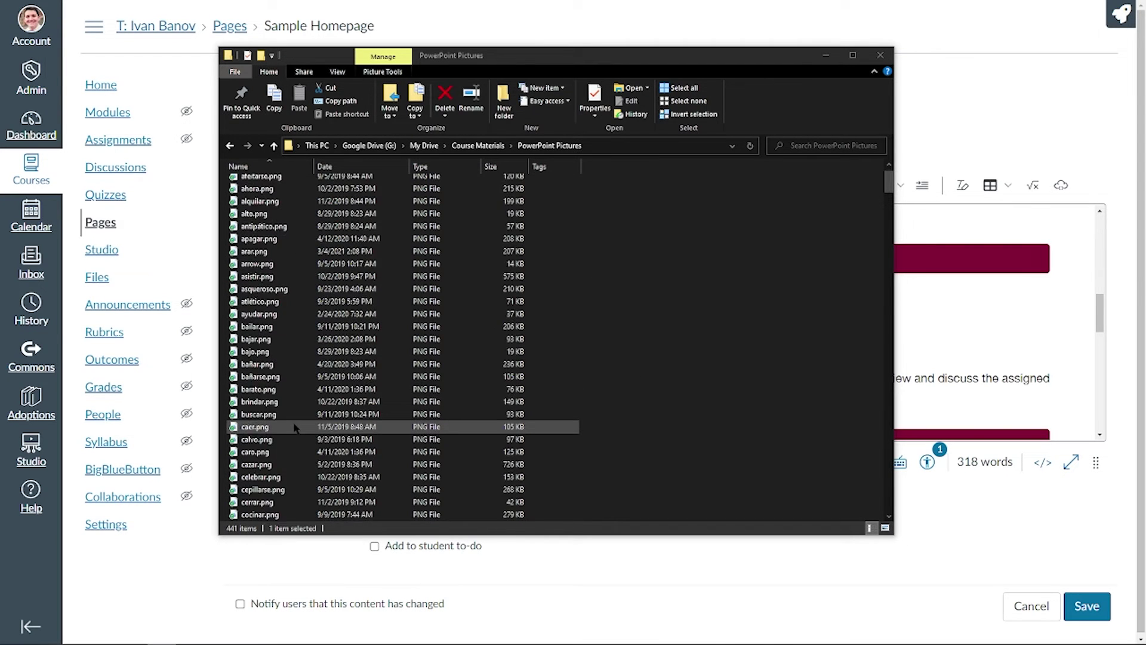
pyautogui.scroll(3, 295, 427)
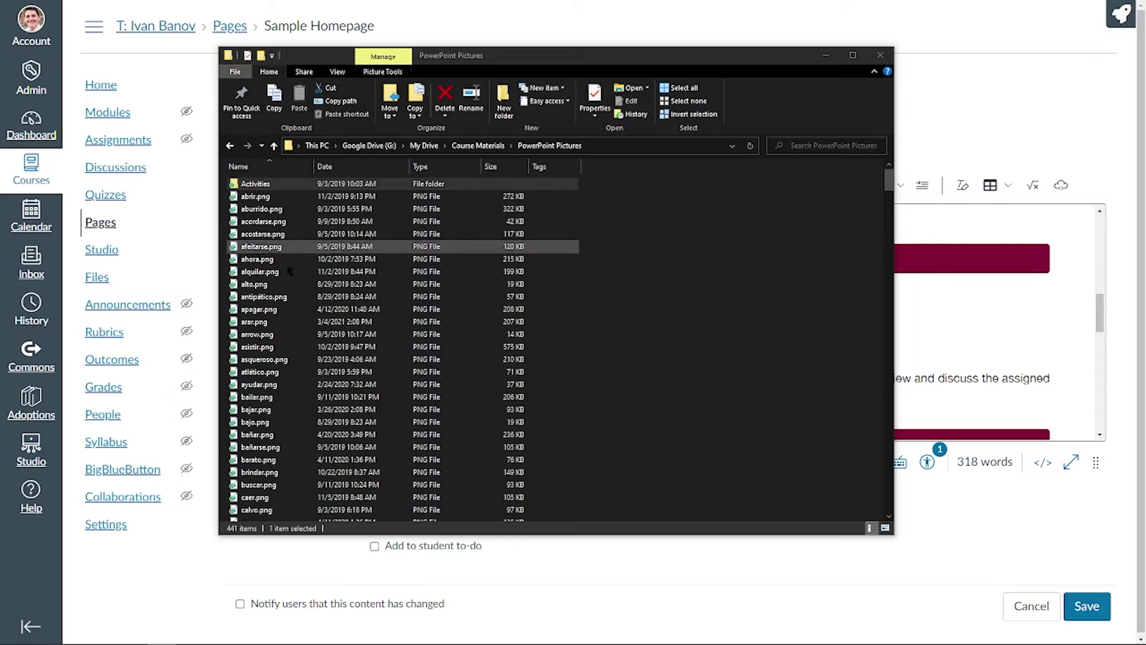
pyautogui.click(267, 234)
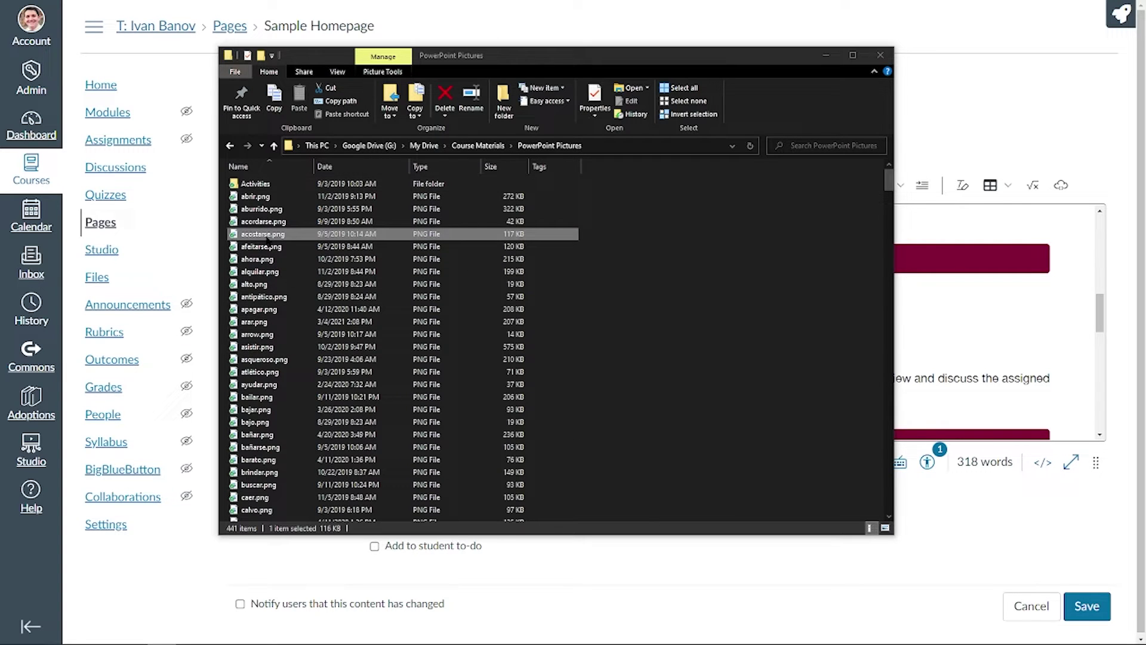
pyautogui.click(591, 237)
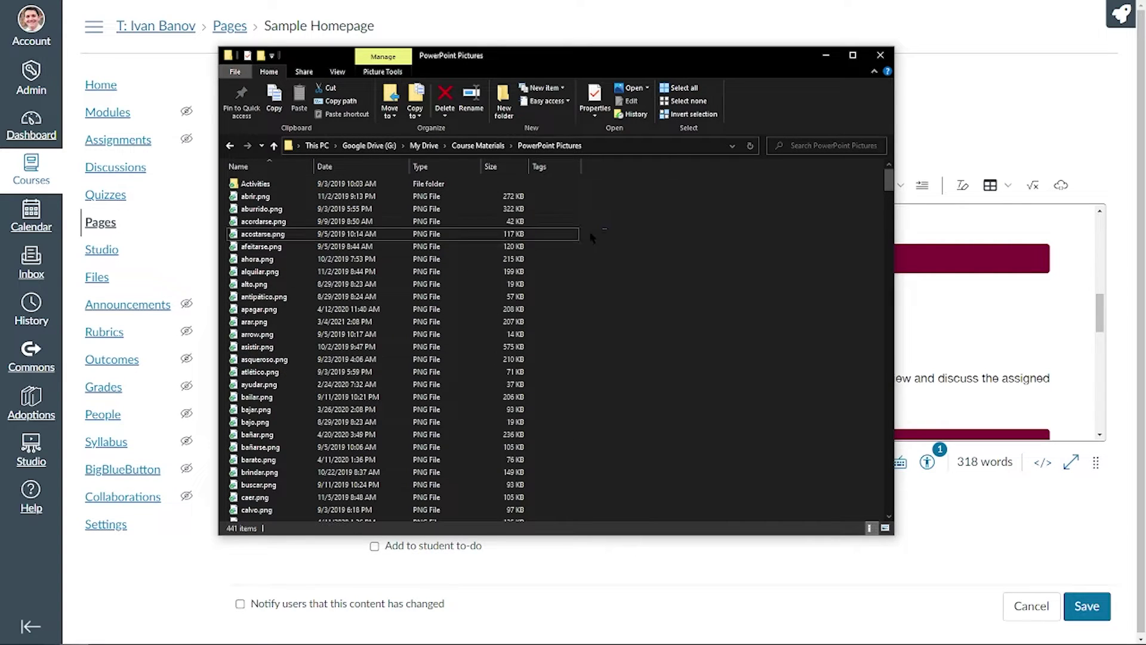
pyautogui.moveTo(591, 237); pyautogui.dragTo(514, 465)
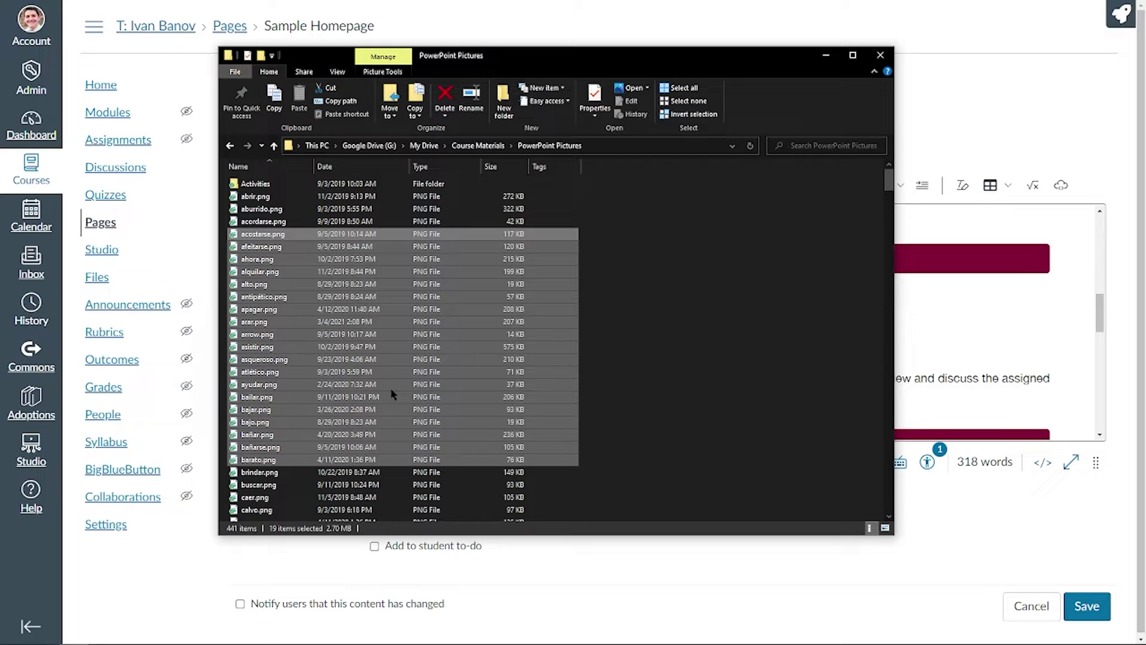
# Clear the 19-file box selection and leave acostarse.png as the only selected file.
pyautogui.click(672, 317)
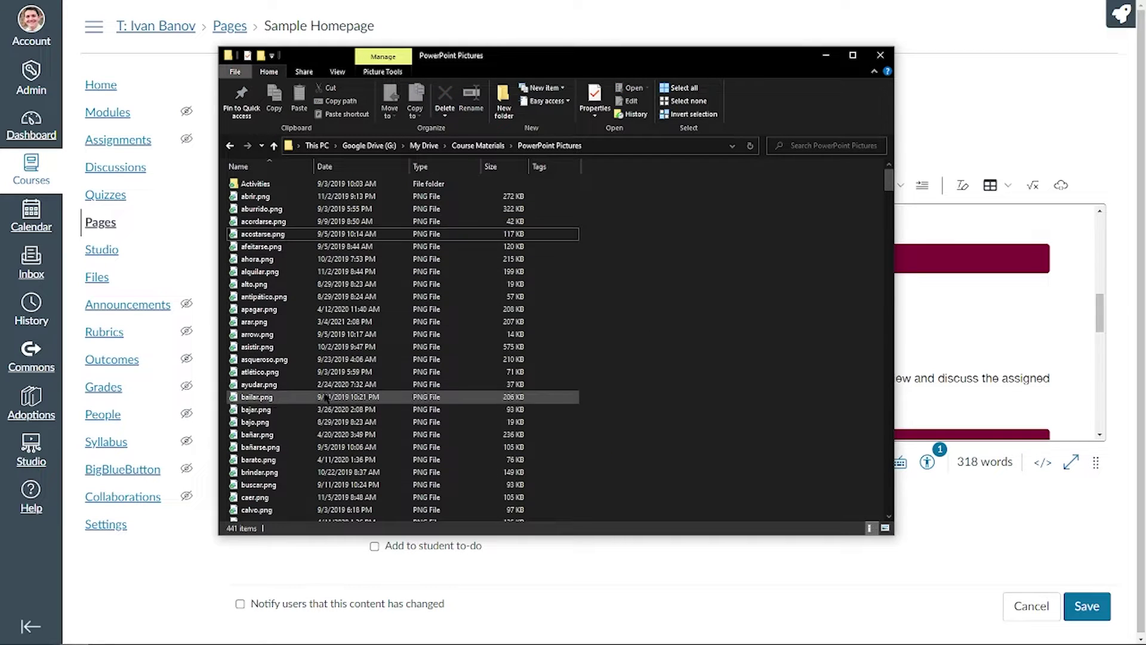
pyautogui.click(266, 384)
pyautogui.click(263, 234)
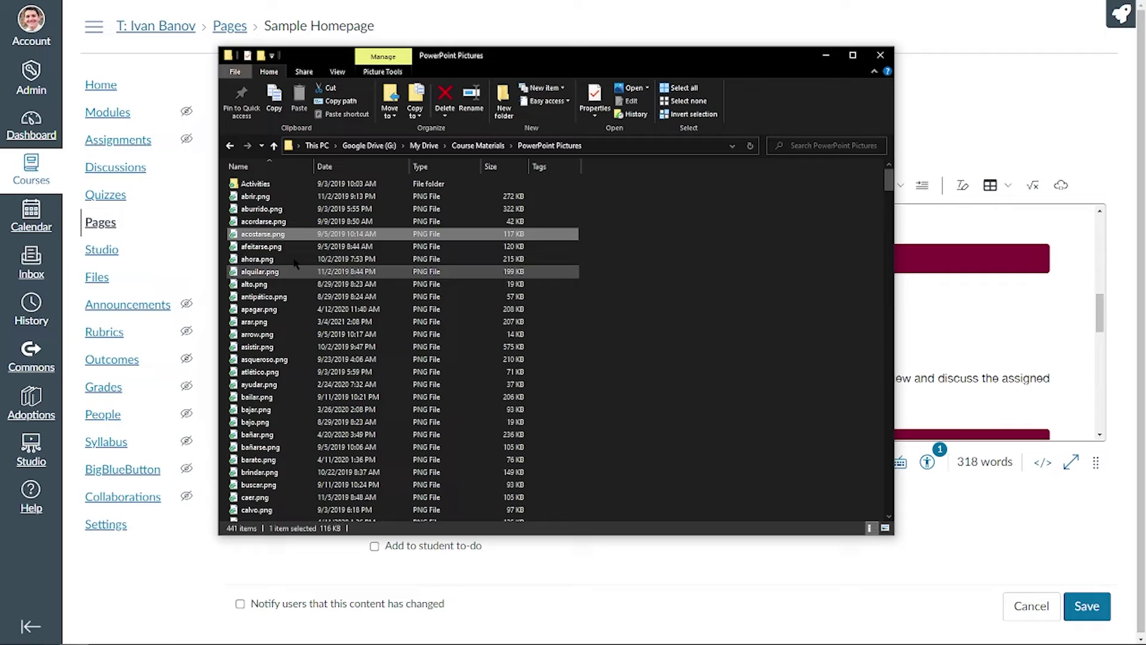
# Select alto.png through bajo.png by marquee, clear it, then select the same range with Shift-click.
pyautogui.click(256, 283)
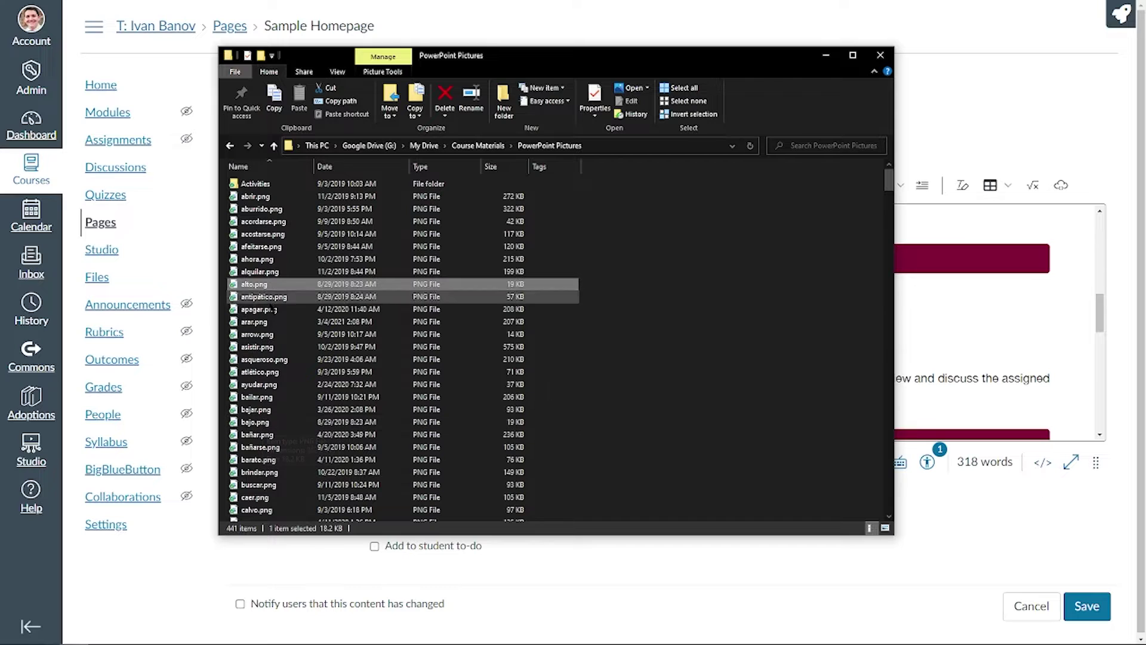
pyautogui.moveTo(618, 289); pyautogui.dragTo(454, 421)
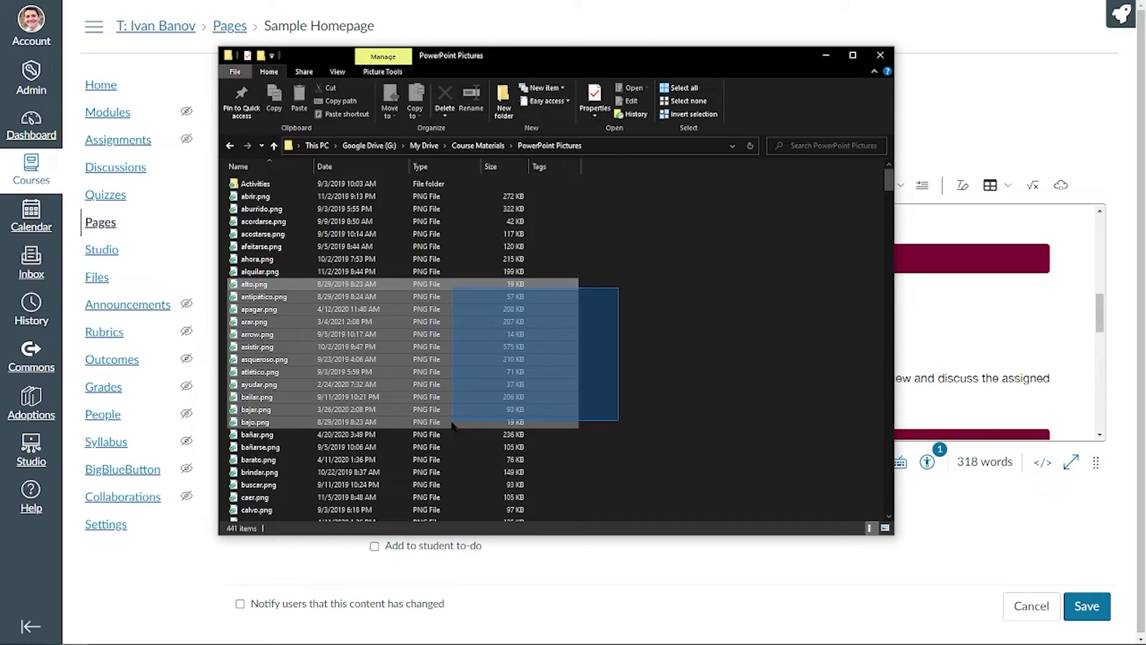
pyautogui.click(597, 418)
pyautogui.click(253, 284)
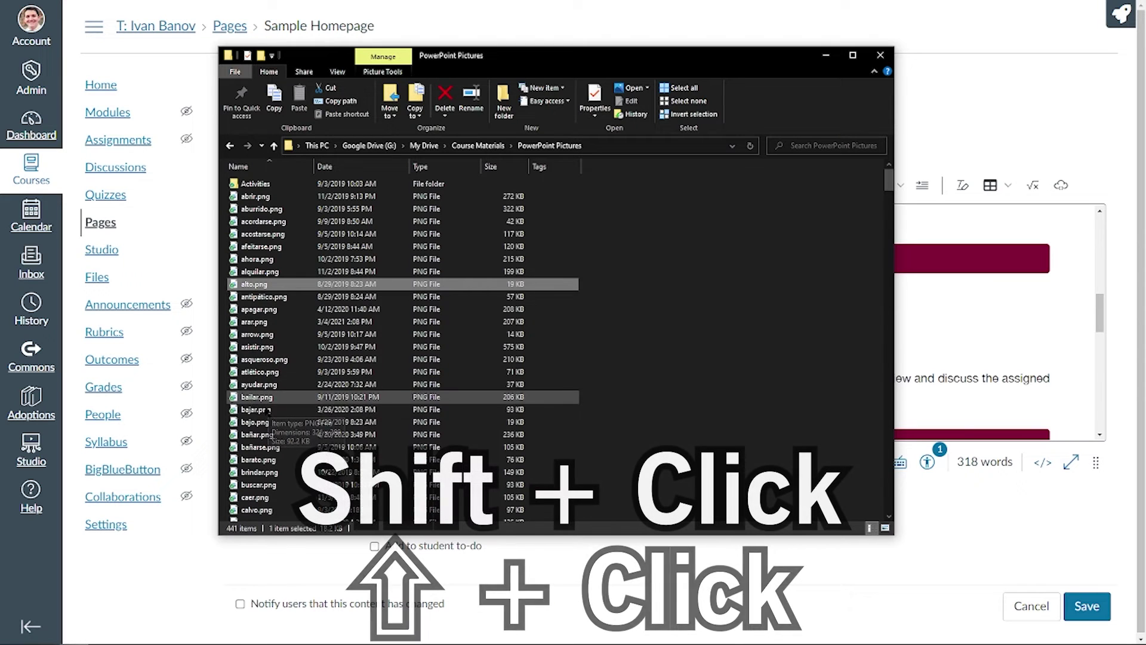
pyautogui.keyDown('shift'); pyautogui.click(334, 425); pyautogui.keyUp('shift')
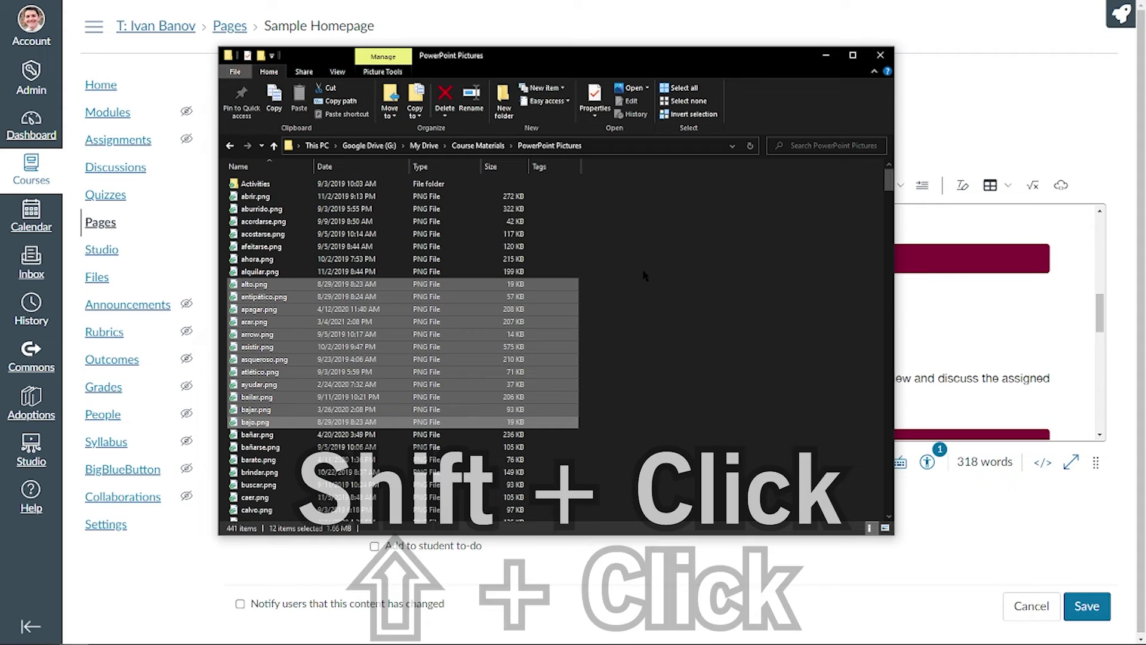
# Shift-select acordarse.png to bailar.png, then abrir.png through bajar.png.
pyautogui.click(287, 222)
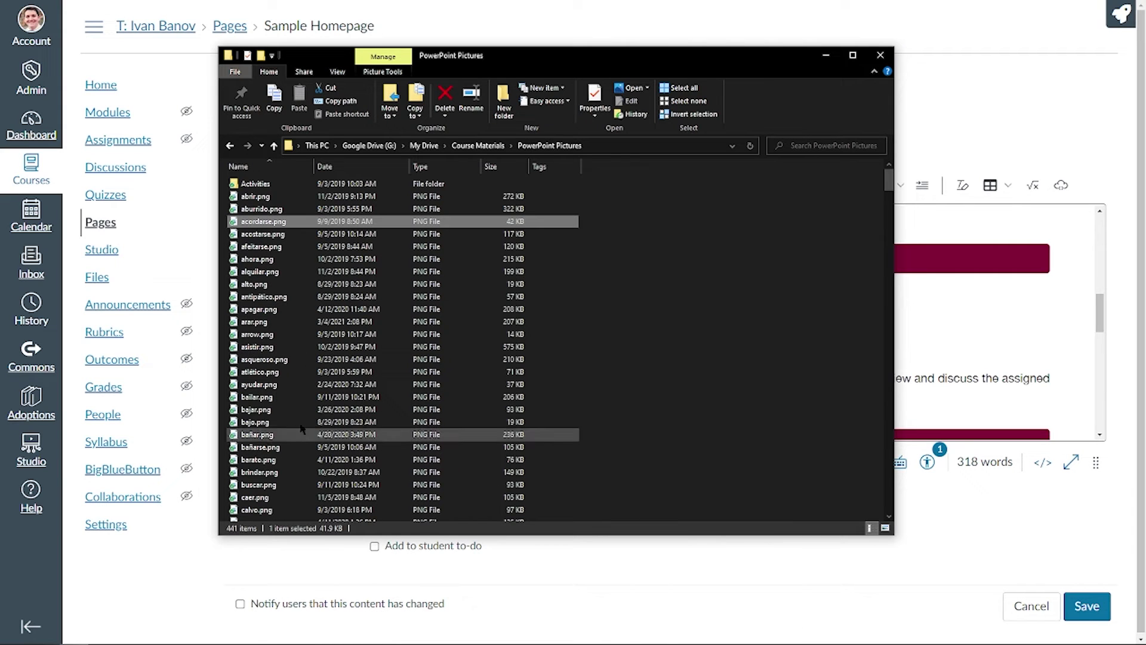
pyautogui.keyDown('shift'); pyautogui.click(299, 396); pyautogui.keyUp('shift')
pyautogui.click(287, 196)
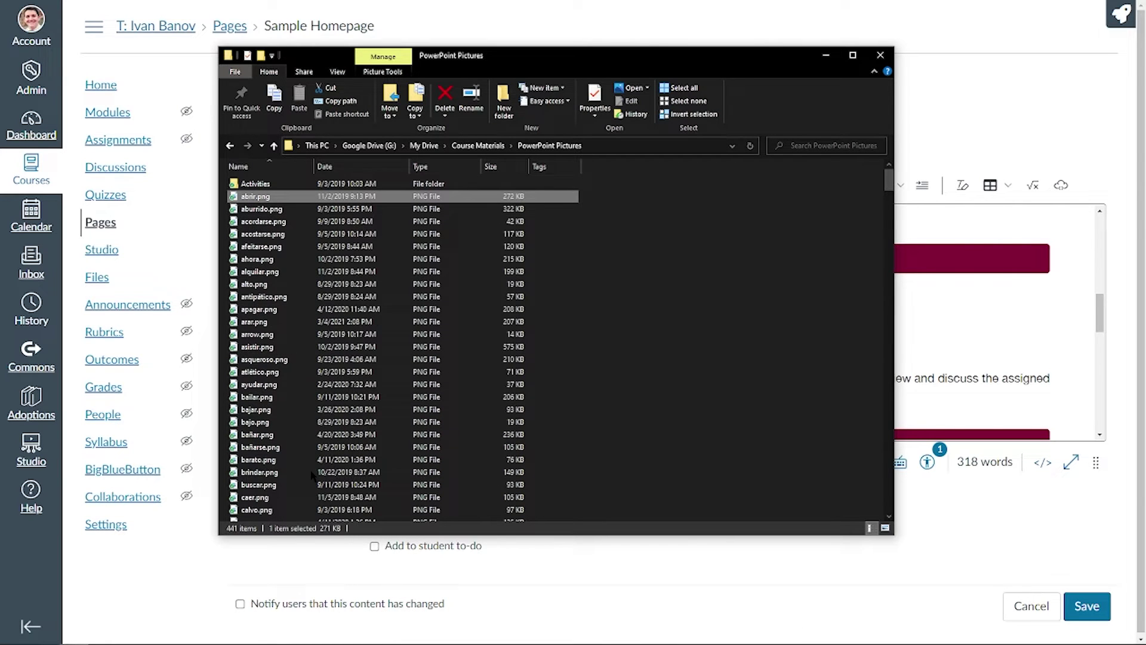
pyautogui.keyDown('shift'); pyautogui.click(263, 409); pyautogui.keyUp('shift')
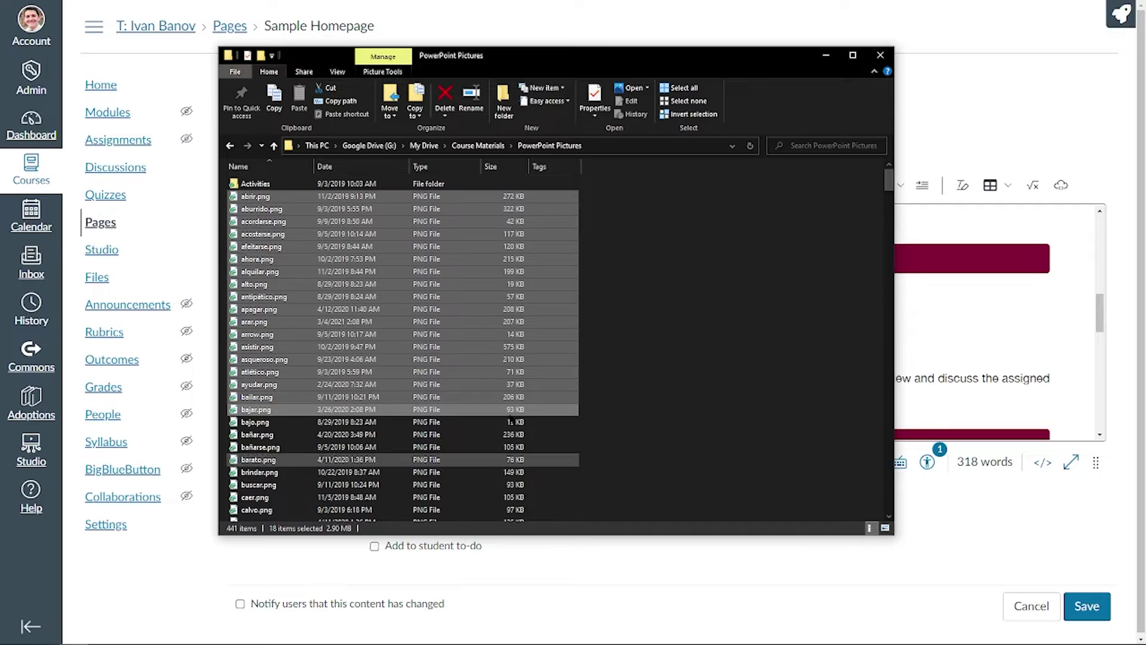
# Ctrl-select aburrido.png, ahora.png, arrow.png, ayudar.png, bañarse.png and calvo.png.
pyautogui.click(261, 208)
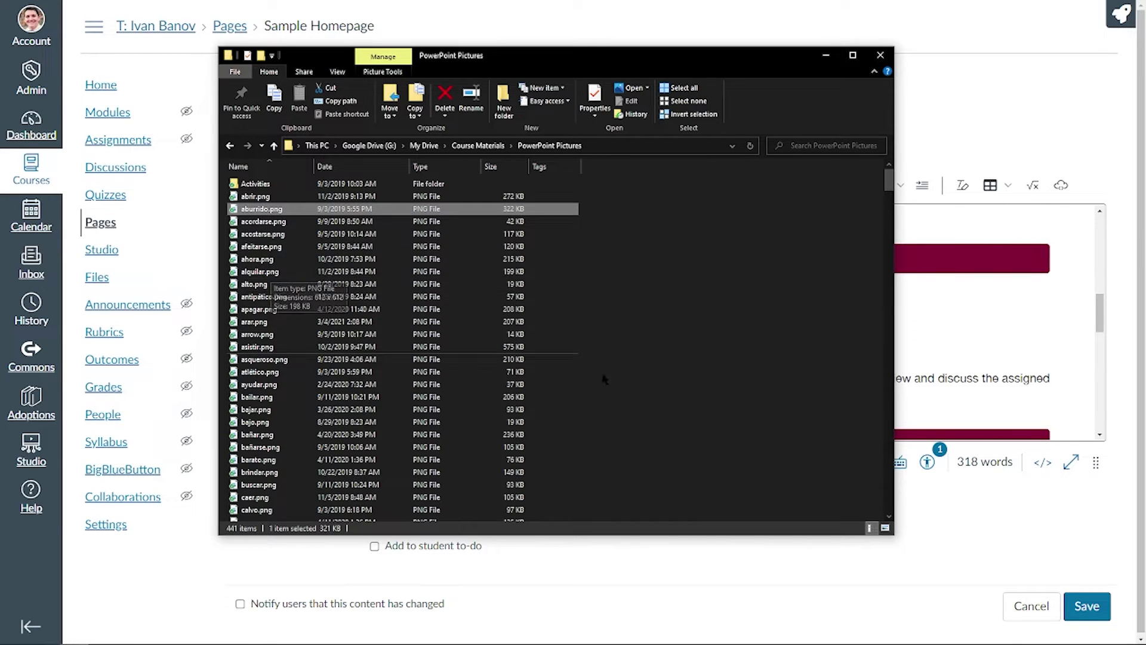
pyautogui.keyDown('ctrl'); pyautogui.click(281, 259); pyautogui.keyUp('ctrl')
pyautogui.keyDown('ctrl'); pyautogui.click(267, 335); pyautogui.keyUp('ctrl')
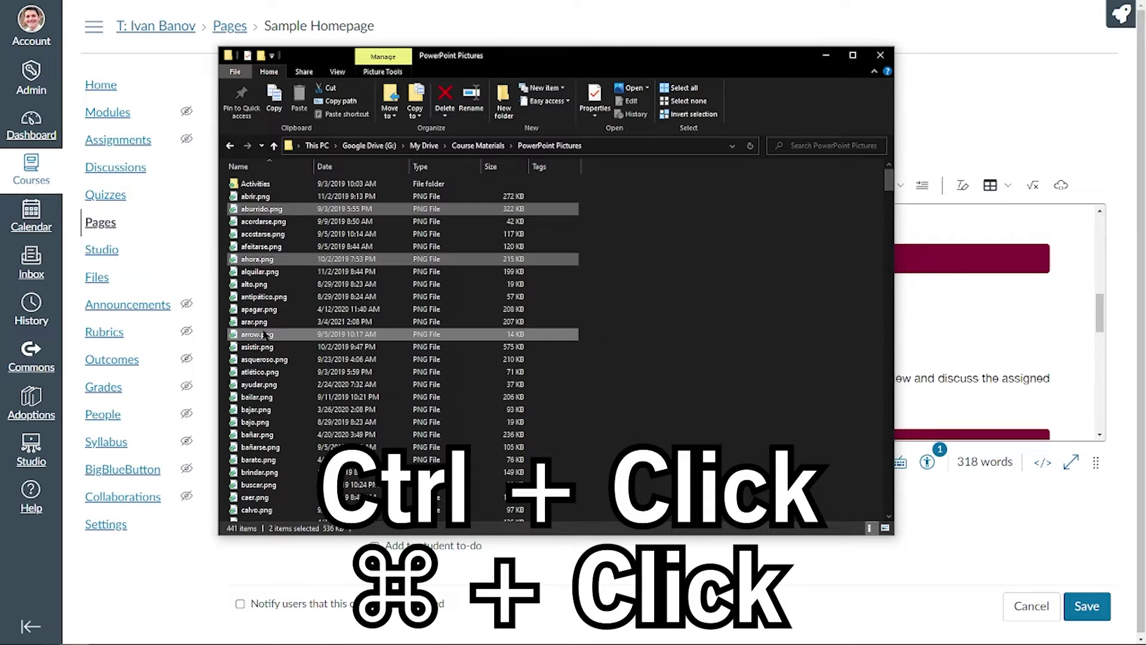
pyautogui.keyDown('ctrl'); pyautogui.click(276, 388); pyautogui.keyUp('ctrl')
pyautogui.keyDown('ctrl'); pyautogui.click(263, 447); pyautogui.keyUp('ctrl')
pyautogui.keyDown('ctrl'); pyautogui.click(258, 510); pyautogui.keyUp('ctrl')
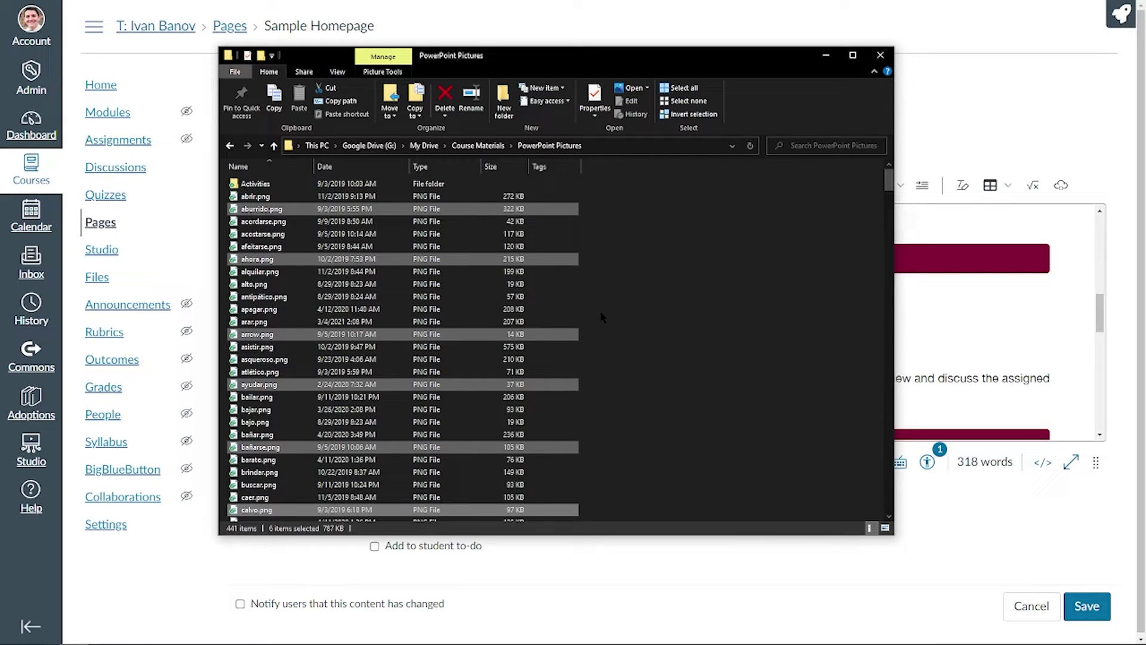
# Select the range aburrido.png to bailar.png, clear it, then pick afeitarse.png and arrow.png.
pyautogui.click(300, 209)
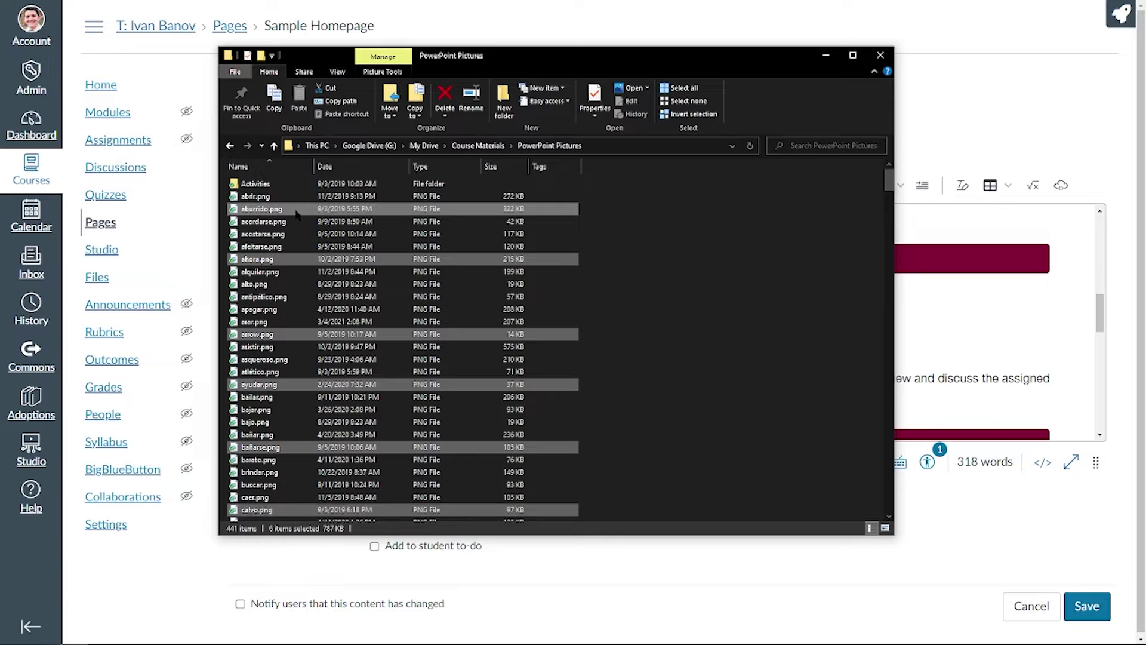
pyautogui.keyDown('shift'); pyautogui.click(300, 396); pyautogui.keyUp('shift')
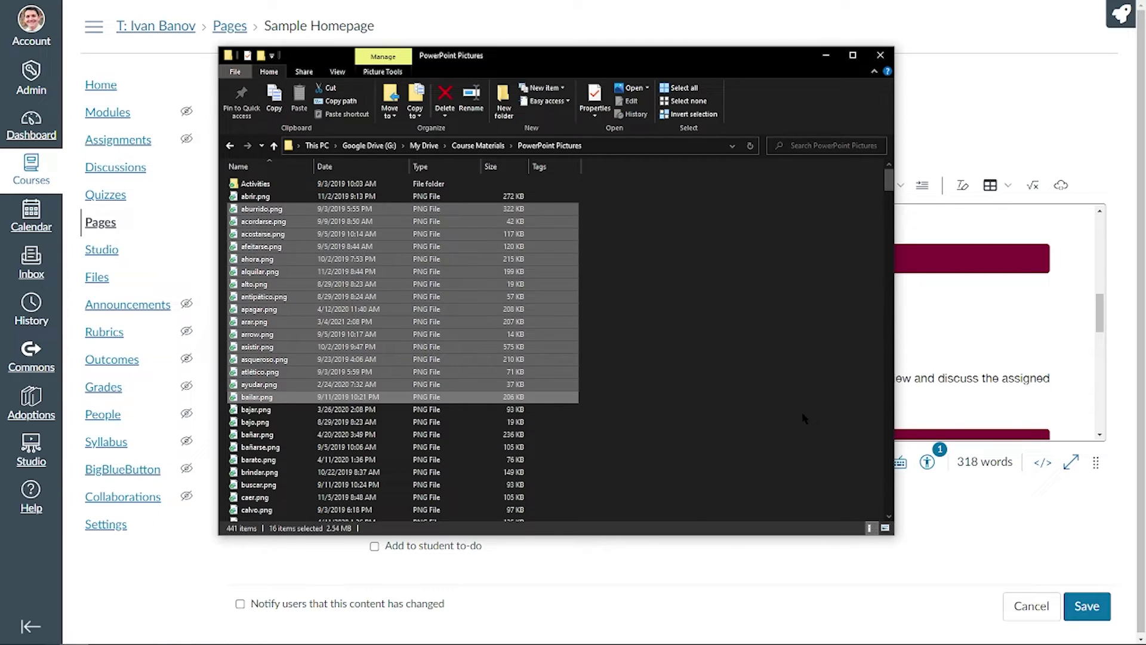
pyautogui.click(421, 356)
pyautogui.keyDown('ctrl'); pyautogui.click(262, 246); pyautogui.keyUp('ctrl')
pyautogui.keyDown('ctrl'); pyautogui.click(257, 334); pyautogui.keyUp('ctrl')
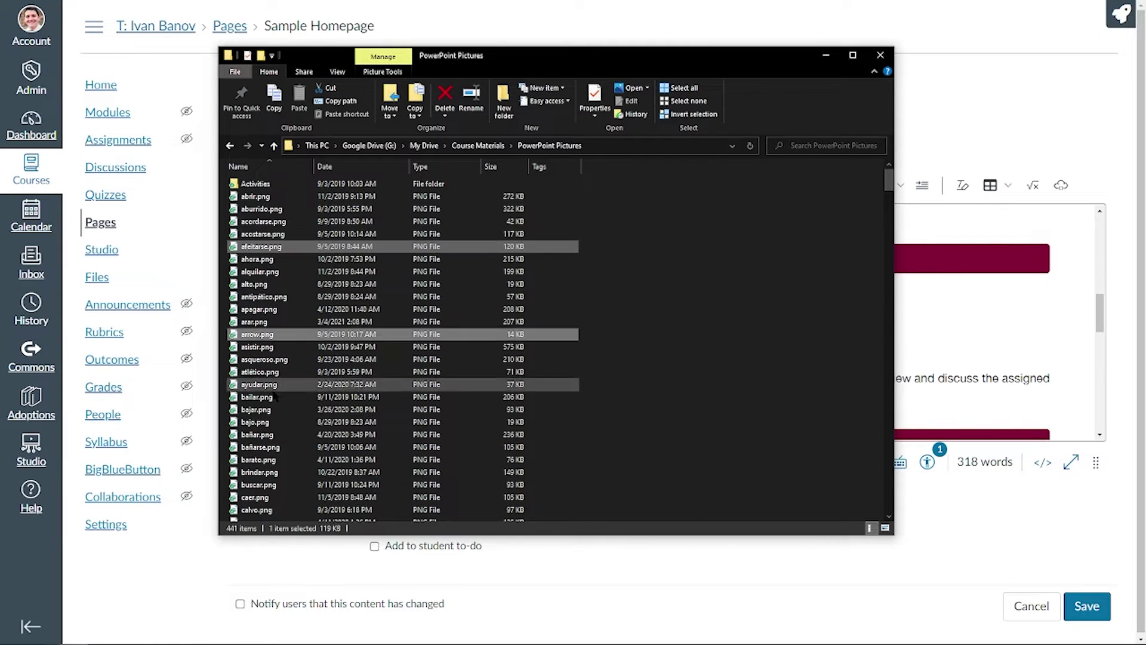
# Select eighteen files from acordarse.png, then deselect arar.png, alquilar.png and atlético.png.
pyautogui.click(832, 315)
pyautogui.click(296, 222)
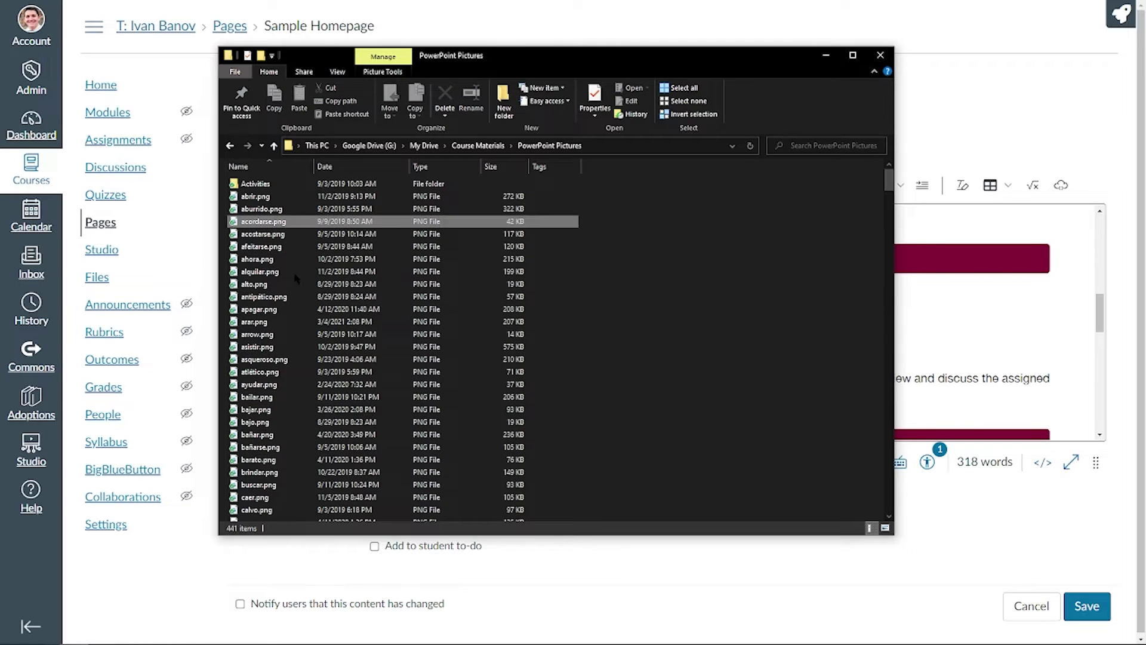
pyautogui.keyDown('shift'); pyautogui.click(292, 434); pyautogui.keyUp('shift')
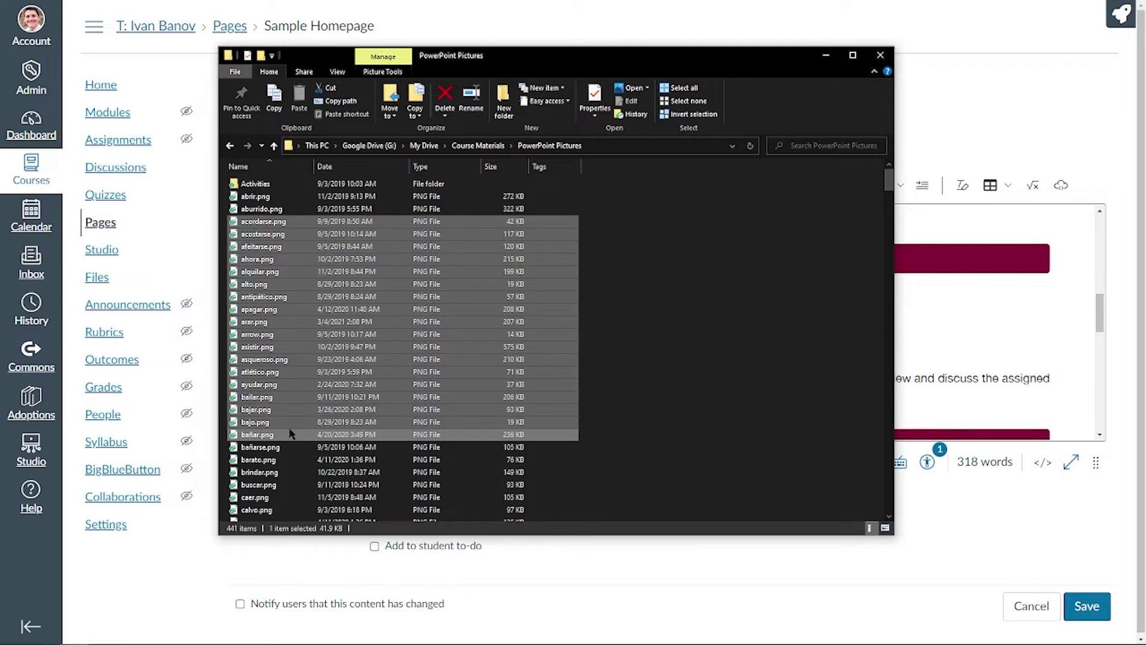
pyautogui.keyDown('ctrl'); pyautogui.click(257, 323); pyautogui.keyUp('ctrl')
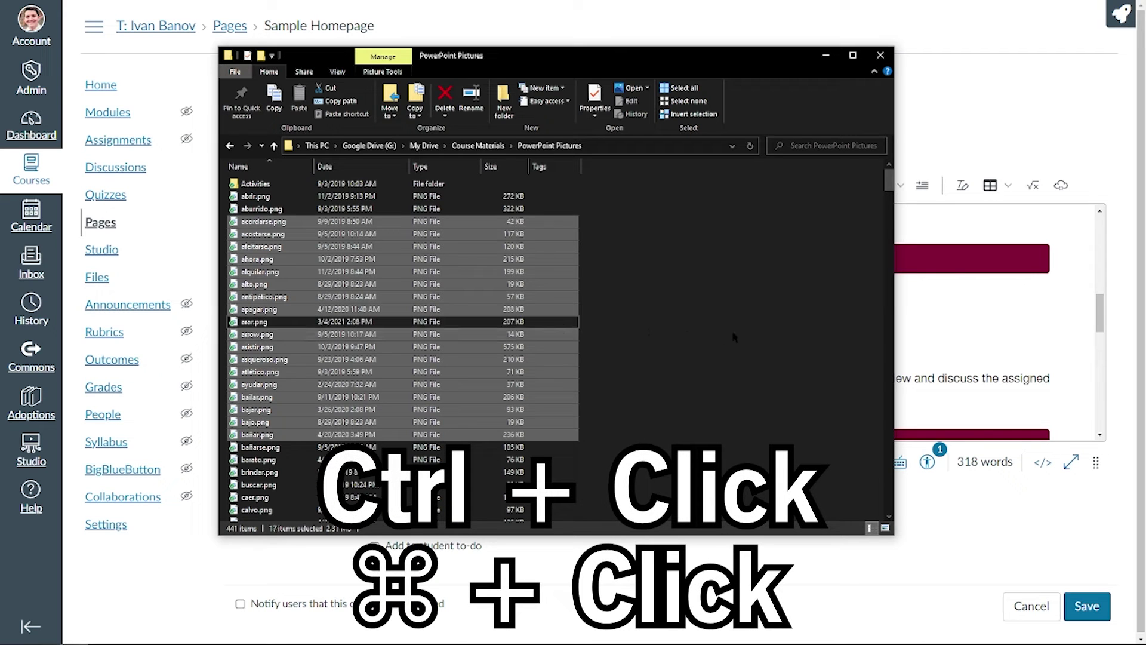
pyautogui.keyDown('ctrl'); pyautogui.click(314, 273); pyautogui.keyUp('ctrl')
pyautogui.keyDown('ctrl'); pyautogui.click(313, 372); pyautogui.keyUp('ctrl')
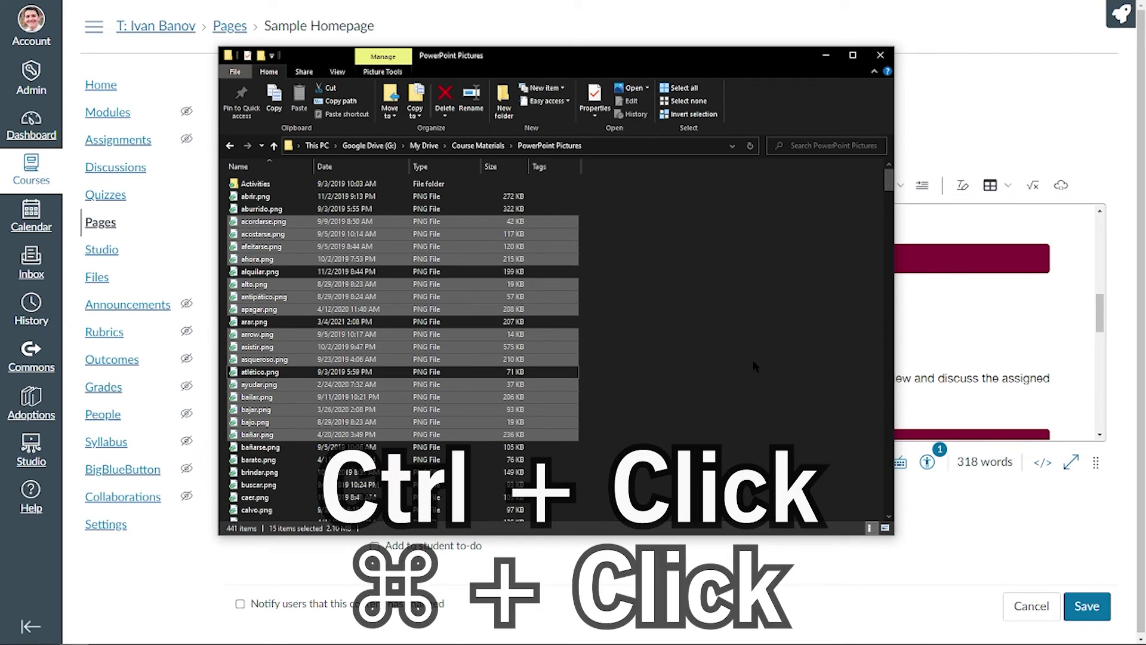
# Select acordarse.png through atlético.png and minimize File Explorer to reveal Excel.
pyautogui.click(724, 314)
pyautogui.click(512, 225)
pyautogui.keyDown('shift'); pyautogui.click(420, 375); pyautogui.keyUp('shift')
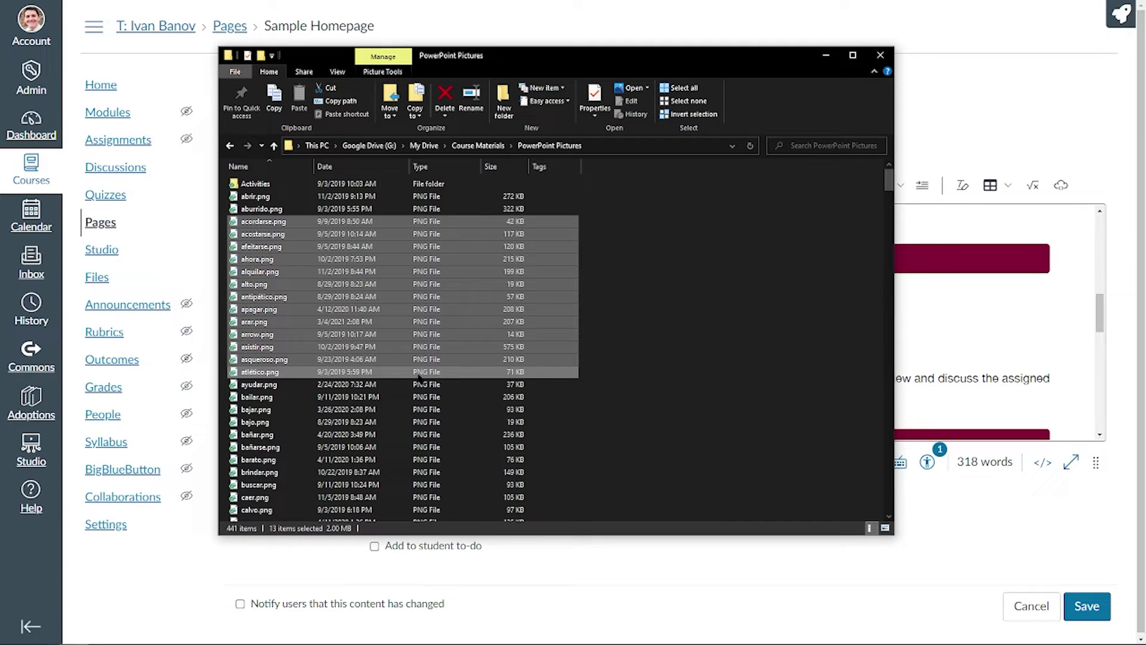
pyautogui.click(826, 55)
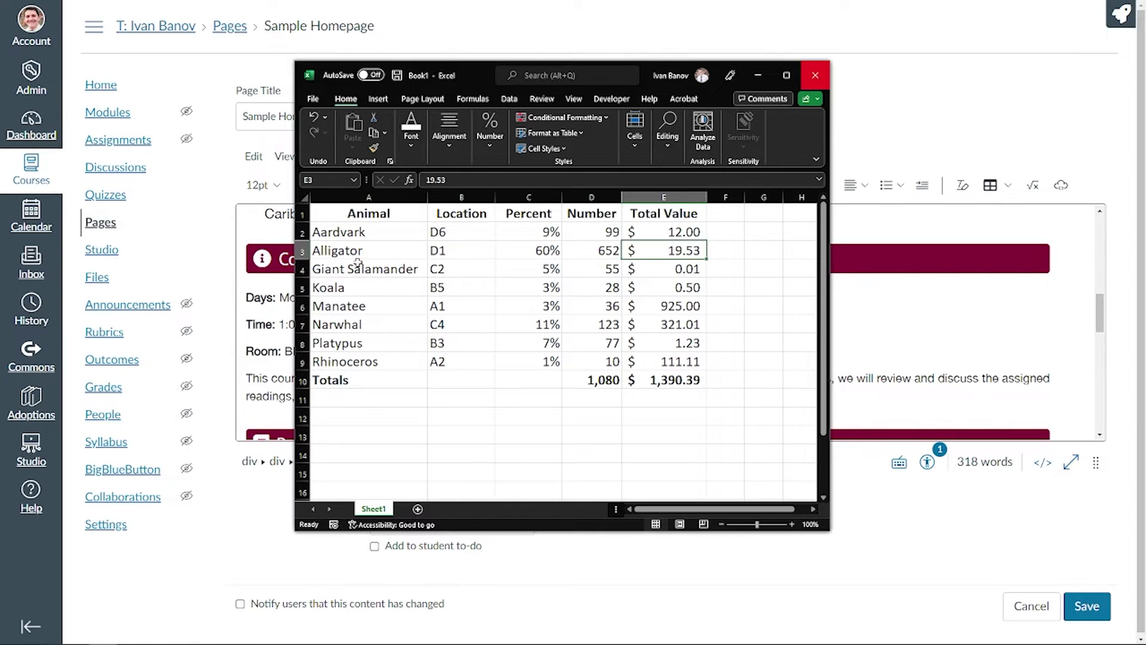
# Ctrl-select the separate cells A2, B4, D3, C7, A7 and F12.
pyautogui.click(355, 227)
pyautogui.keyDown('ctrl'); pyautogui.click(455, 274); pyautogui.keyUp('ctrl')
pyautogui.keyDown('ctrl'); pyautogui.click(575, 260); pyautogui.keyUp('ctrl')
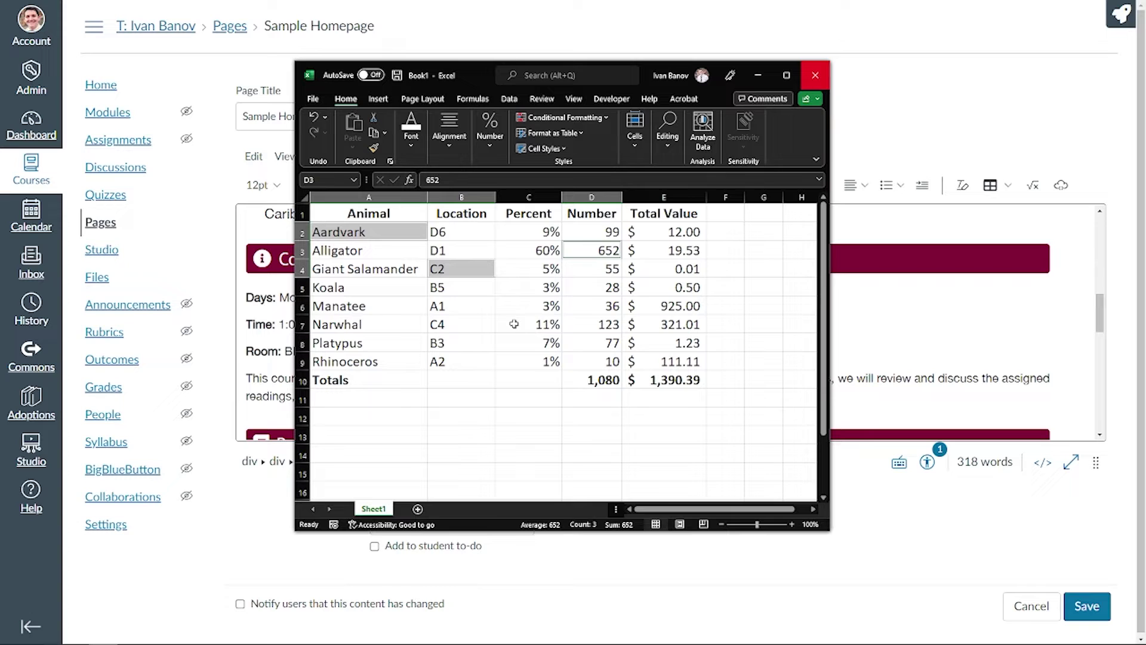
pyautogui.keyDown('ctrl'); pyautogui.click(514, 325); pyautogui.keyUp('ctrl')
pyautogui.keyDown('ctrl'); pyautogui.click(389, 332); pyautogui.keyUp('ctrl')
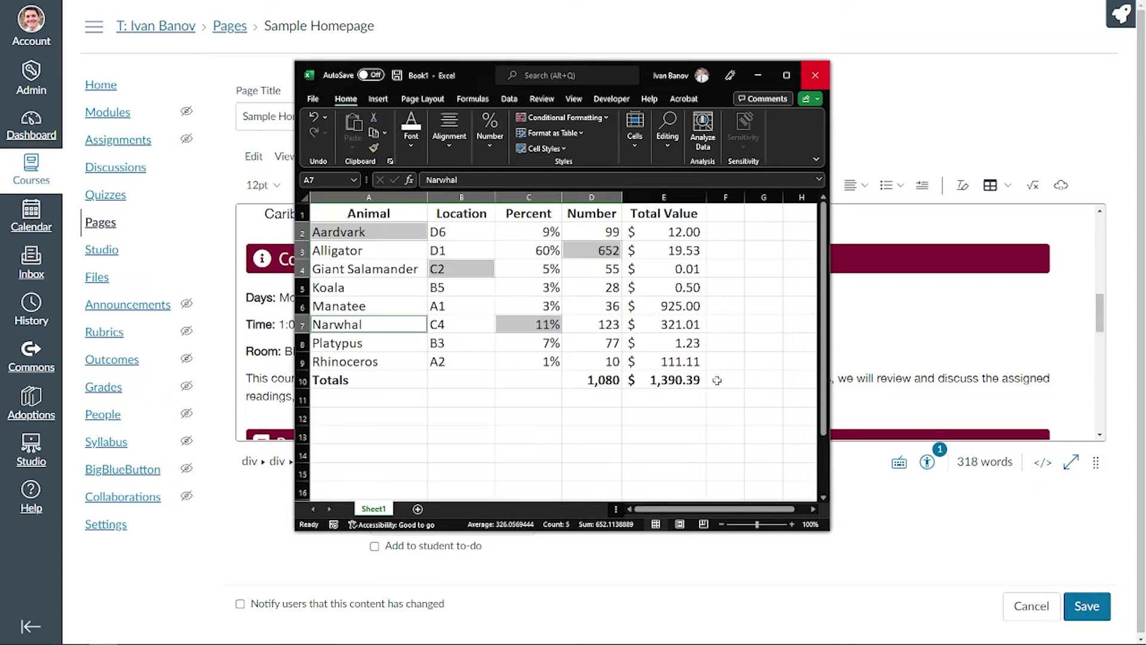
pyautogui.keyDown('ctrl'); pyautogui.click(741, 424); pyautogui.keyUp('ctrl')
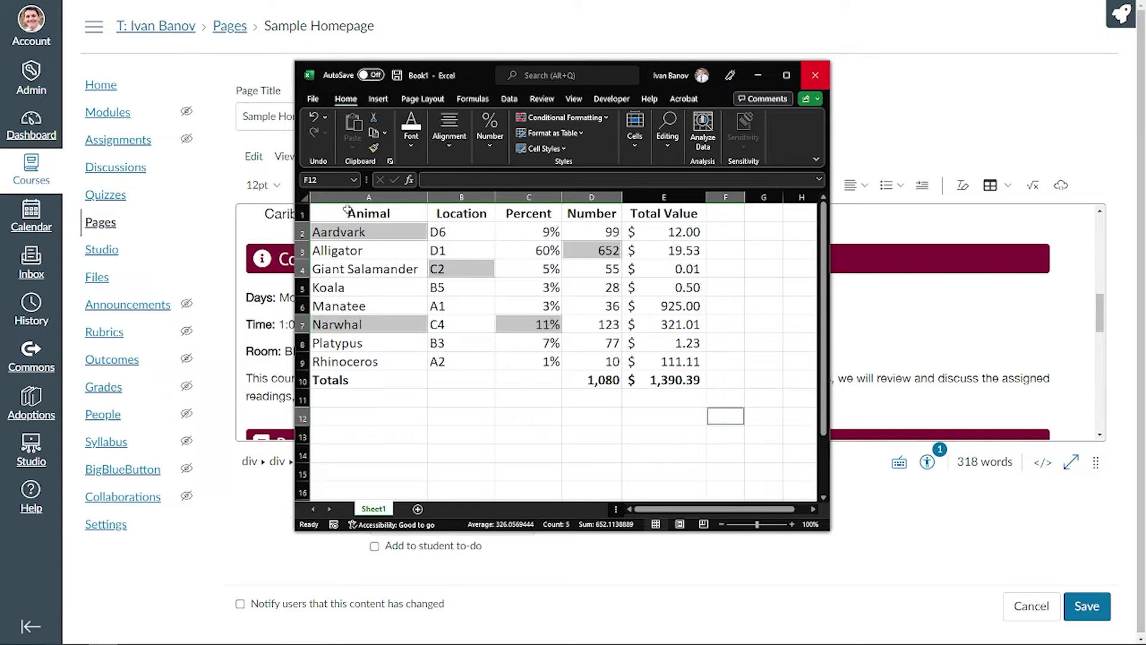
# Select A2 down to A8, then drag over the table body A2:E9, and clear at B11.
pyautogui.click(615, 410)
pyautogui.click(355, 232)
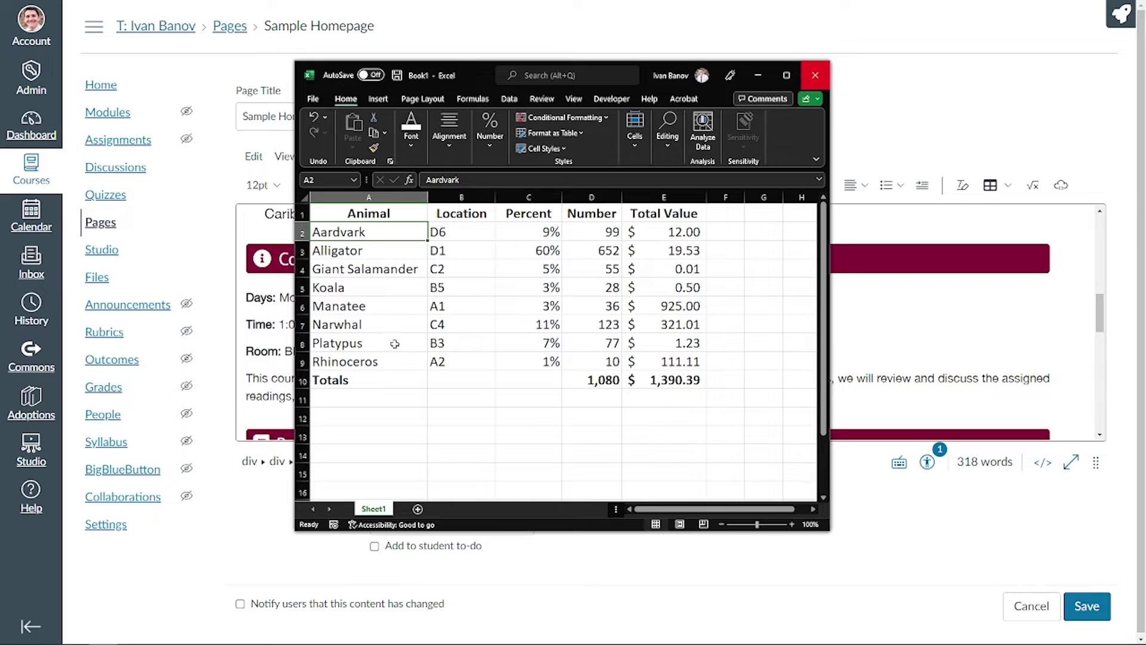
pyautogui.keyDown('shift'); pyautogui.click(376, 345); pyautogui.keyUp('shift')
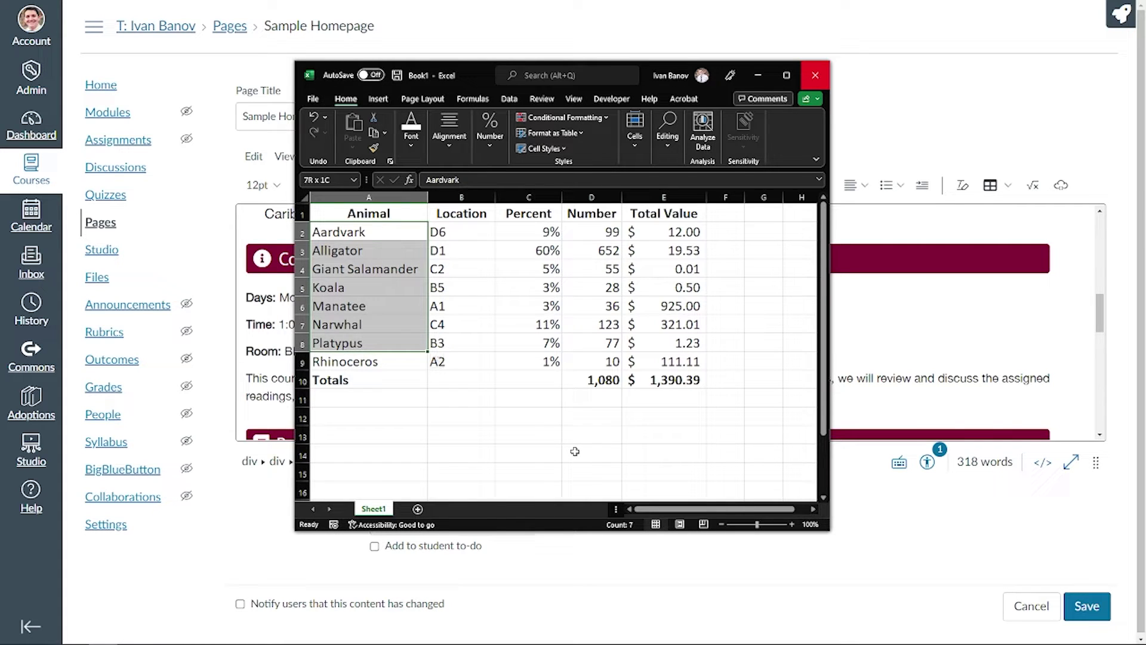
pyautogui.moveTo(672, 323); pyautogui.dragTo(677, 359)
pyautogui.click(481, 405)
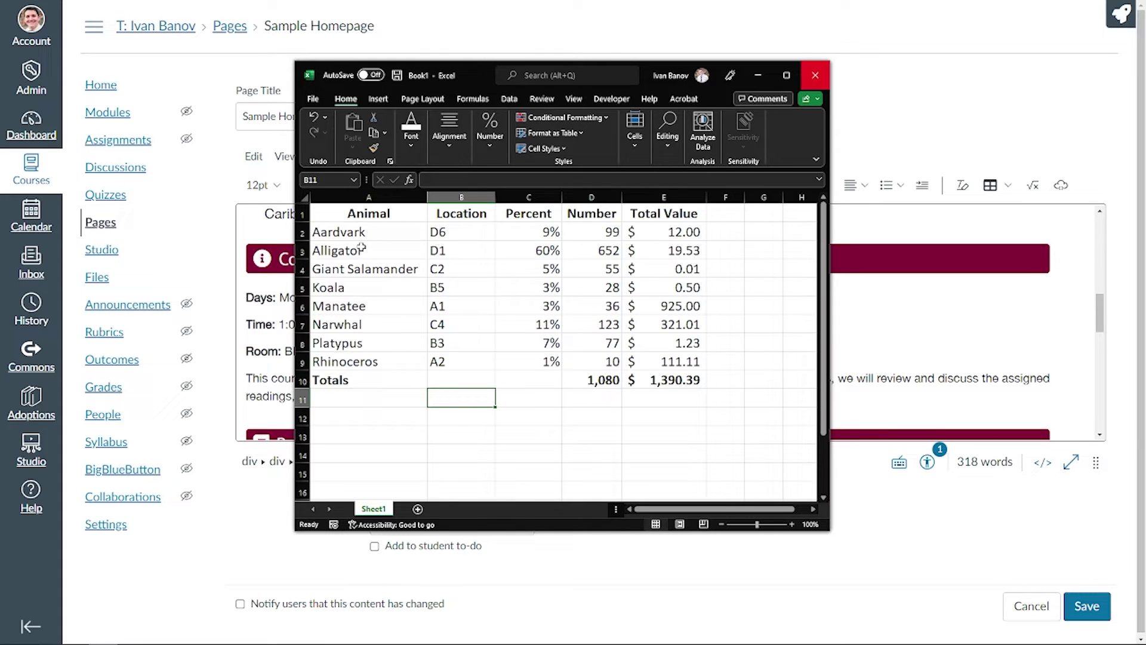
# Select the block A3:D6, then pick separate cells A2, A5, B4 and D4.
pyautogui.click(362, 248)
pyautogui.keyDown('shift'); pyautogui.click(609, 307); pyautogui.keyUp('shift')
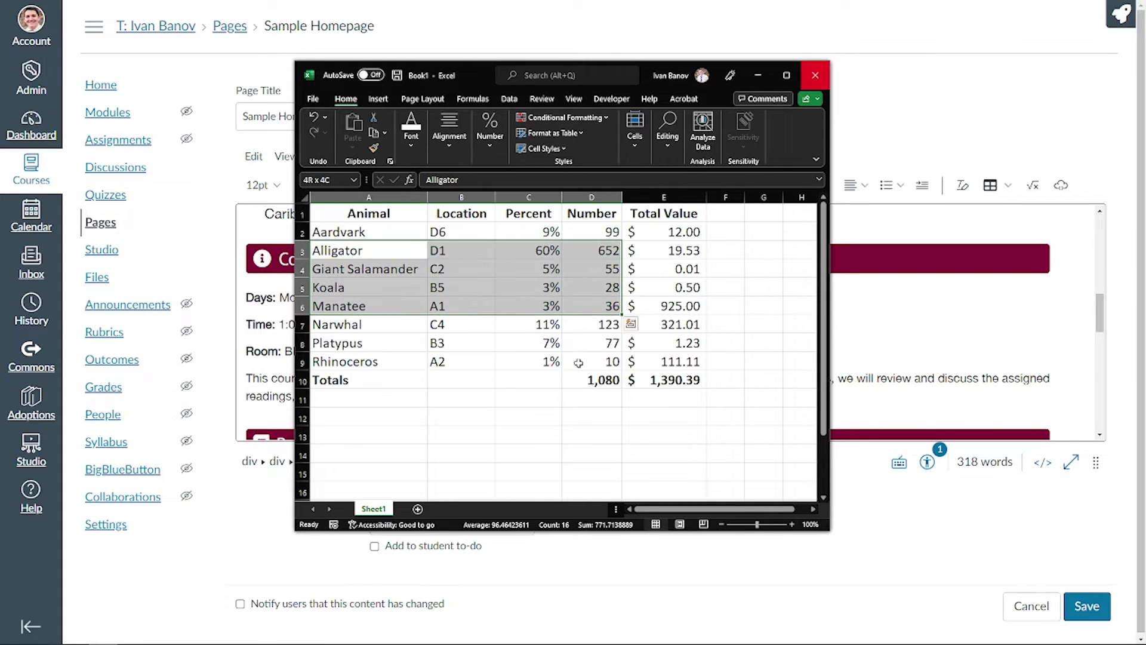
pyautogui.click(481, 396)
pyautogui.click(368, 233)
pyautogui.keyDown('ctrl'); pyautogui.click(374, 288); pyautogui.keyUp('ctrl')
pyautogui.keyDown('ctrl'); pyautogui.click(465, 270); pyautogui.keyUp('ctrl')
pyautogui.keyDown('ctrl'); pyautogui.click(618, 266); pyautogui.keyUp('ctrl')
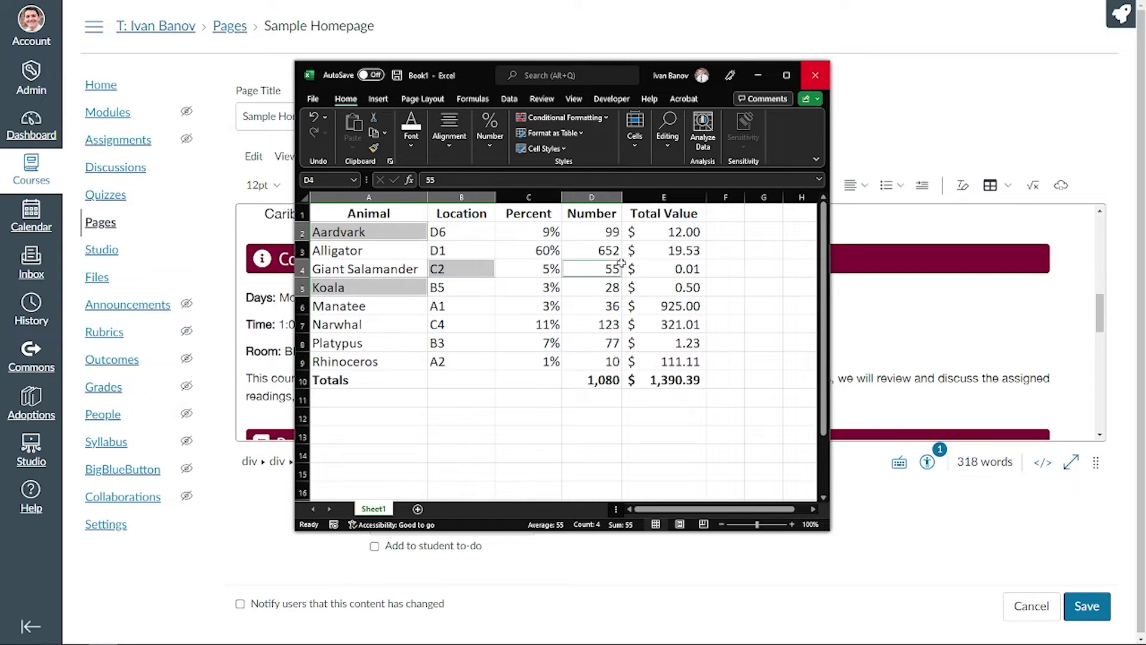
# Select A2:D8, remove C4, A7 and C7 from it, then clear with cell C14.
pyautogui.click(413, 376)
pyautogui.click(365, 230)
pyautogui.keyDown('shift'); pyautogui.click(607, 342); pyautogui.keyUp('shift')
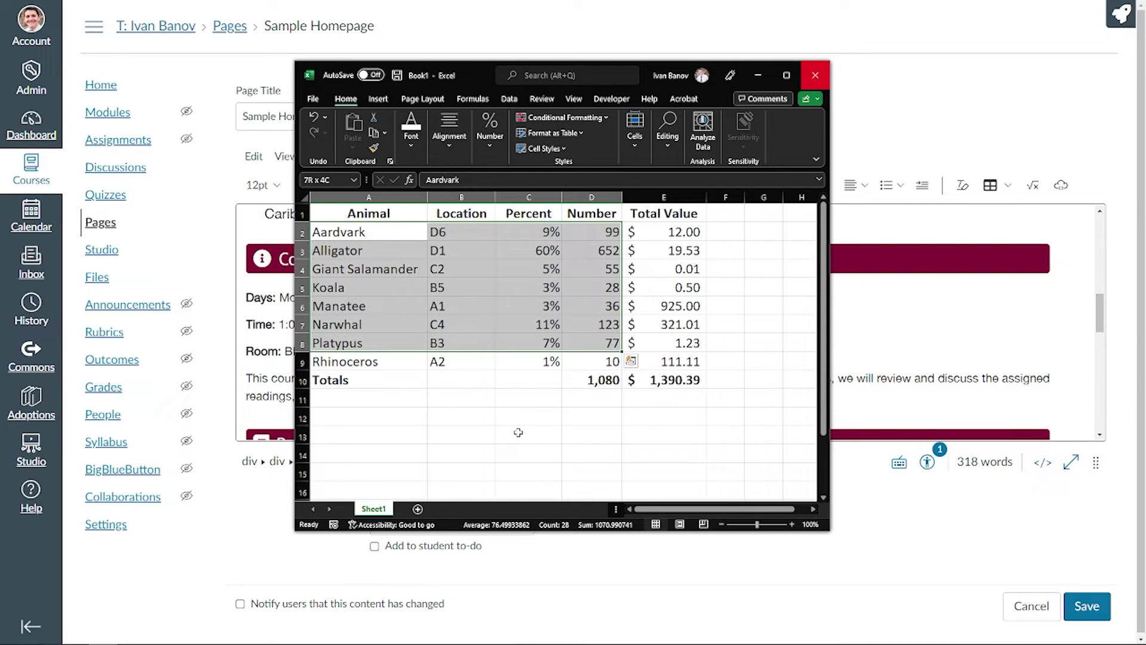
pyautogui.keyDown('ctrl'); pyautogui.click(534, 273); pyautogui.keyUp('ctrl')
pyautogui.keyDown('ctrl'); pyautogui.click(370, 325); pyautogui.keyUp('ctrl')
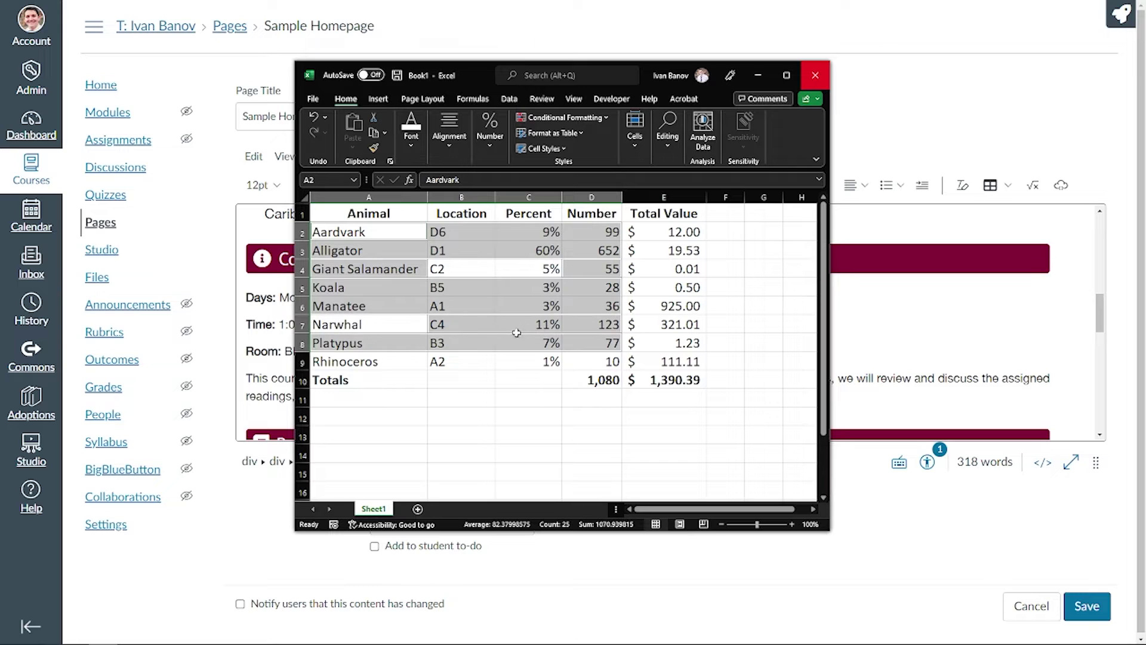
pyautogui.keyDown('ctrl'); pyautogui.click(525, 327); pyautogui.keyUp('ctrl')
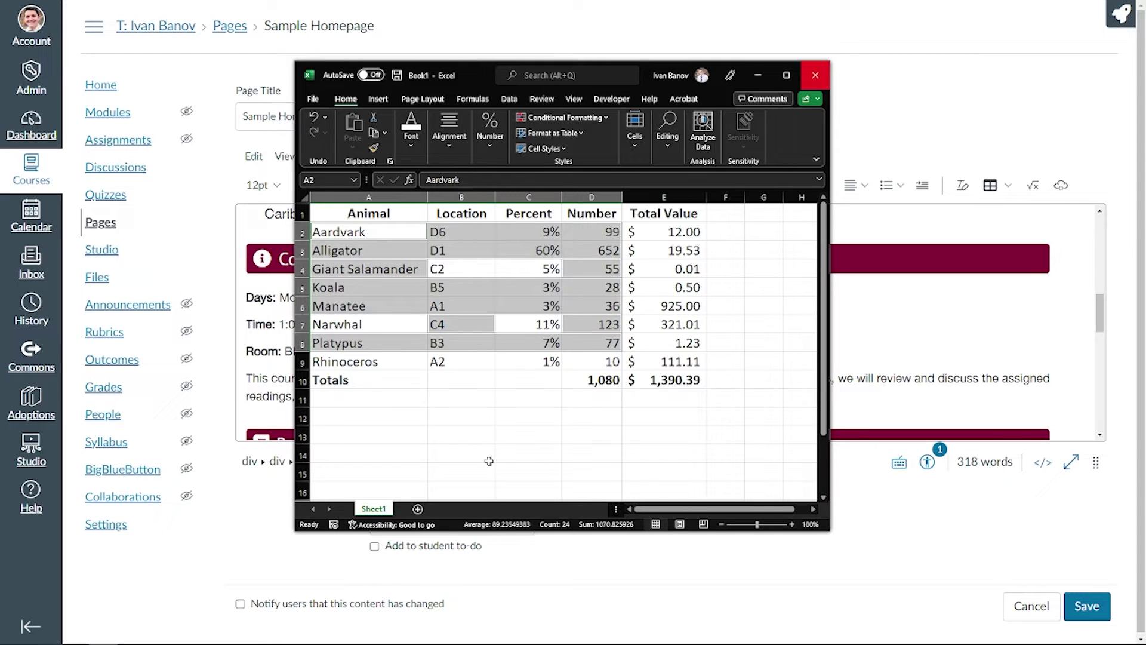
pyautogui.click(526, 450)
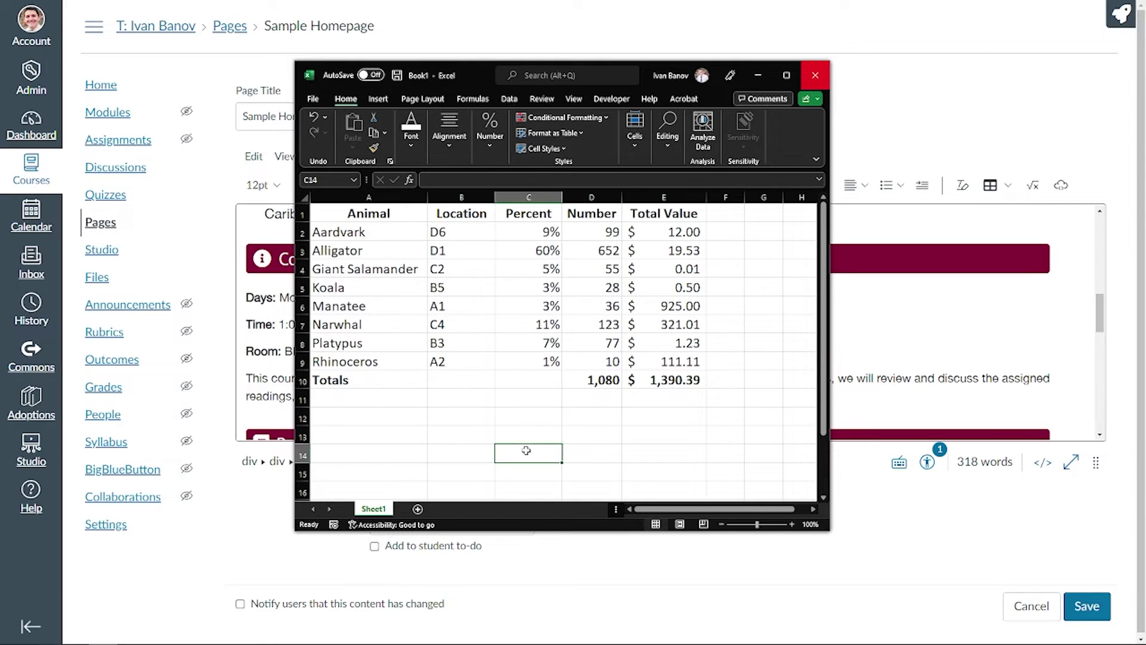
pyautogui.click(758, 75)
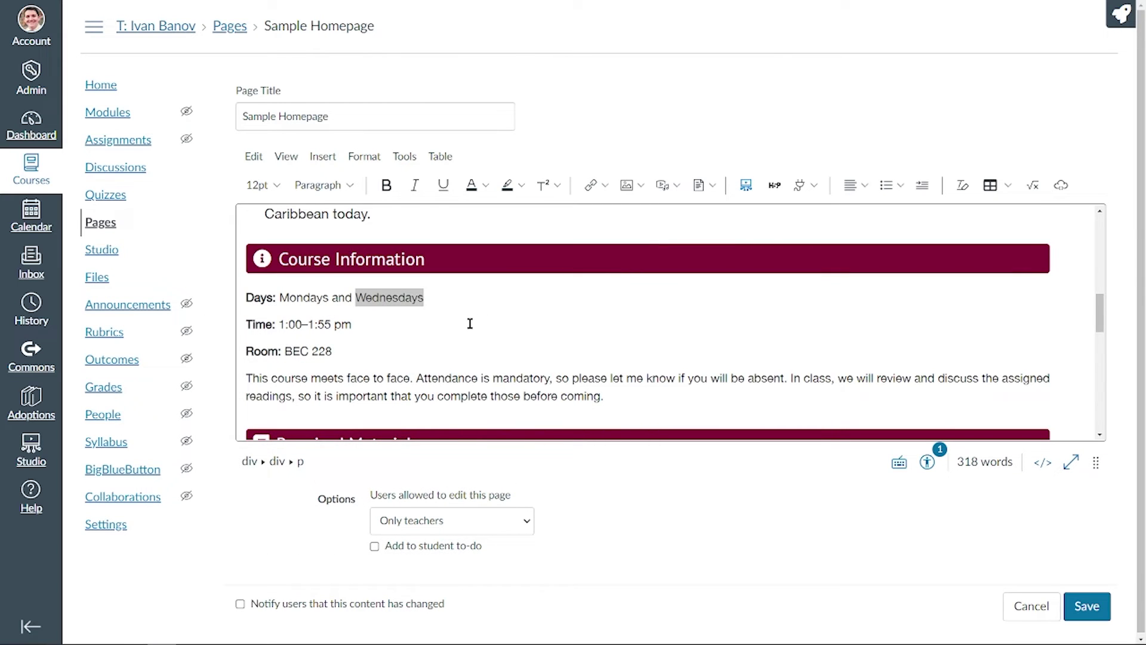
pyautogui.scroll(-1, 470, 323)
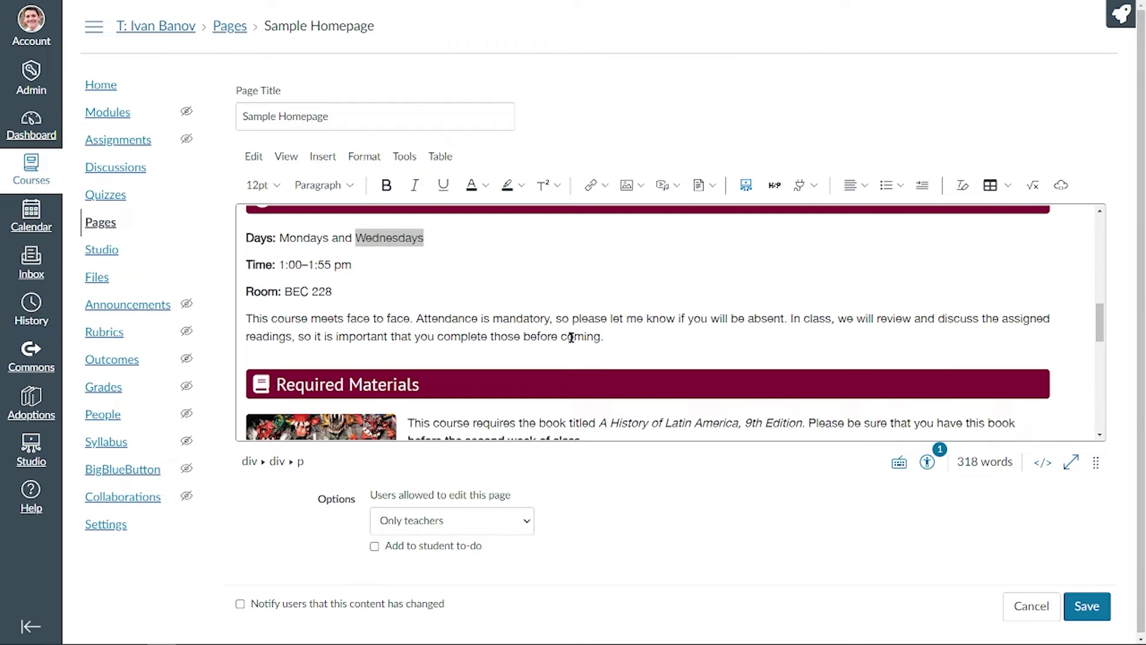
pyautogui.click(390, 319)
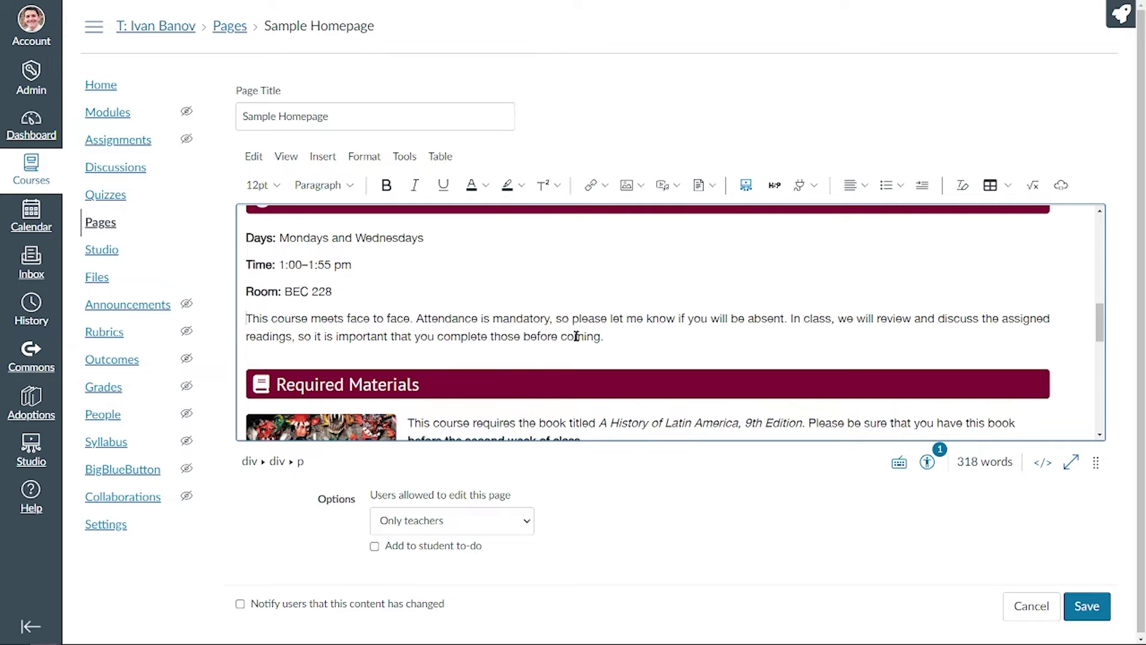
pyautogui.tripleClick(604, 336)
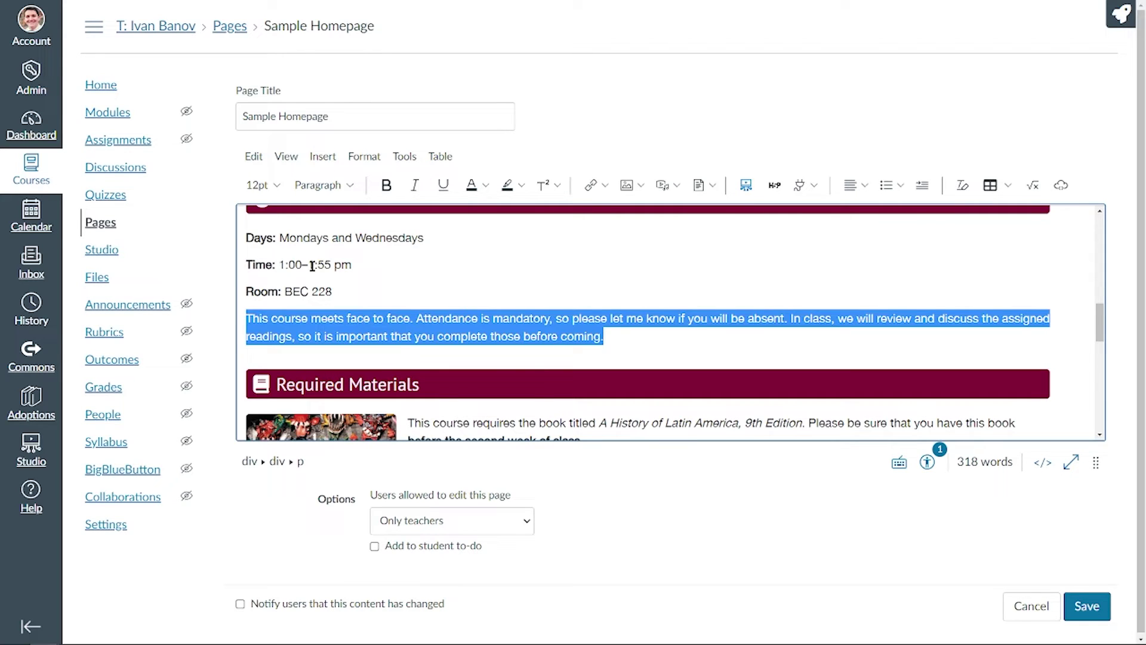
pyautogui.click(246, 238)
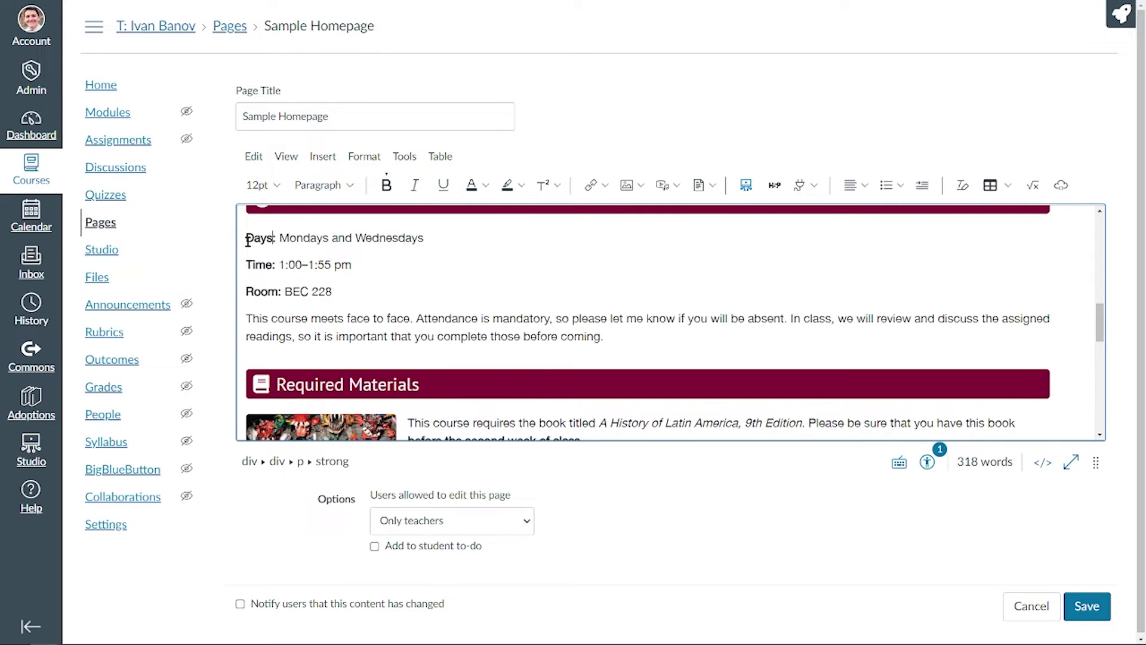
pyautogui.keyDown('shift'); pyautogui.click(523, 318); pyautogui.keyUp('shift')
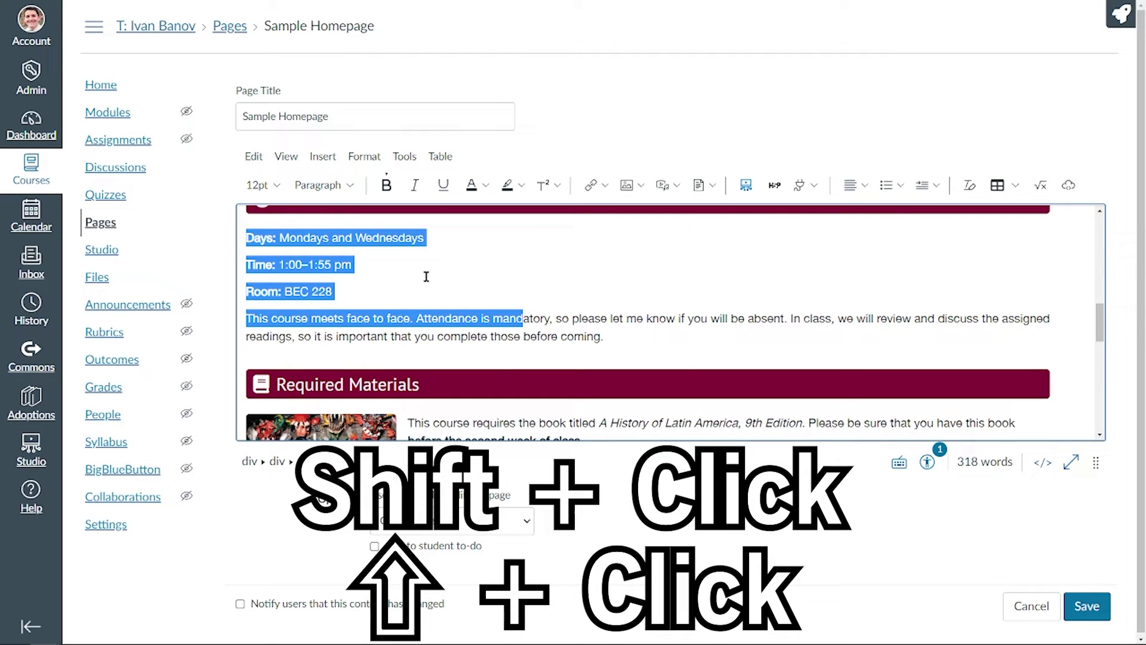
pyautogui.click(616, 313)
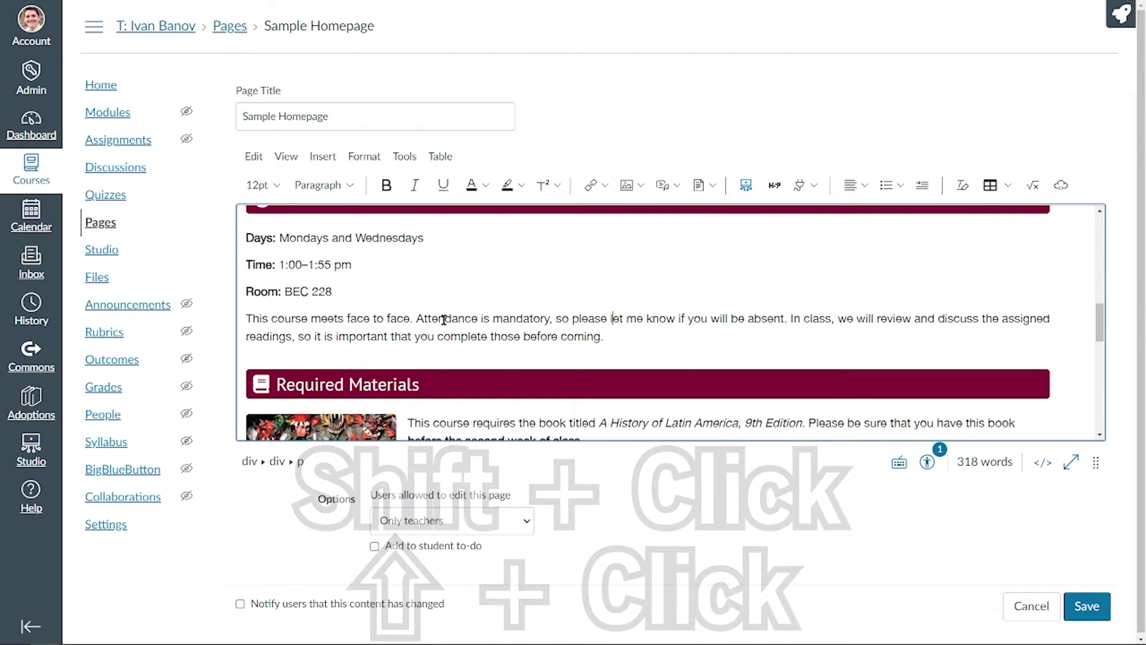
pyautogui.doubleClick(352, 318)
pyautogui.tripleClick(348, 318)
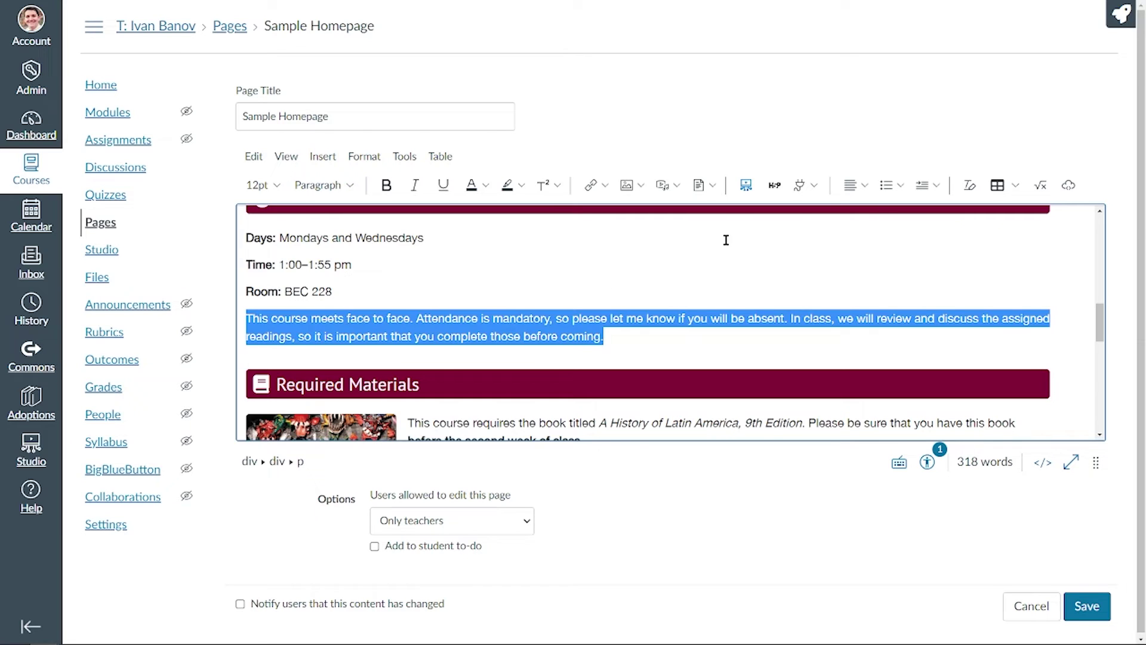
# Overwrite the selected attendance paragraph with random text, undo to restore it, then deselect.
pyautogui.write('s.k,jn zcaefnlhvuf')
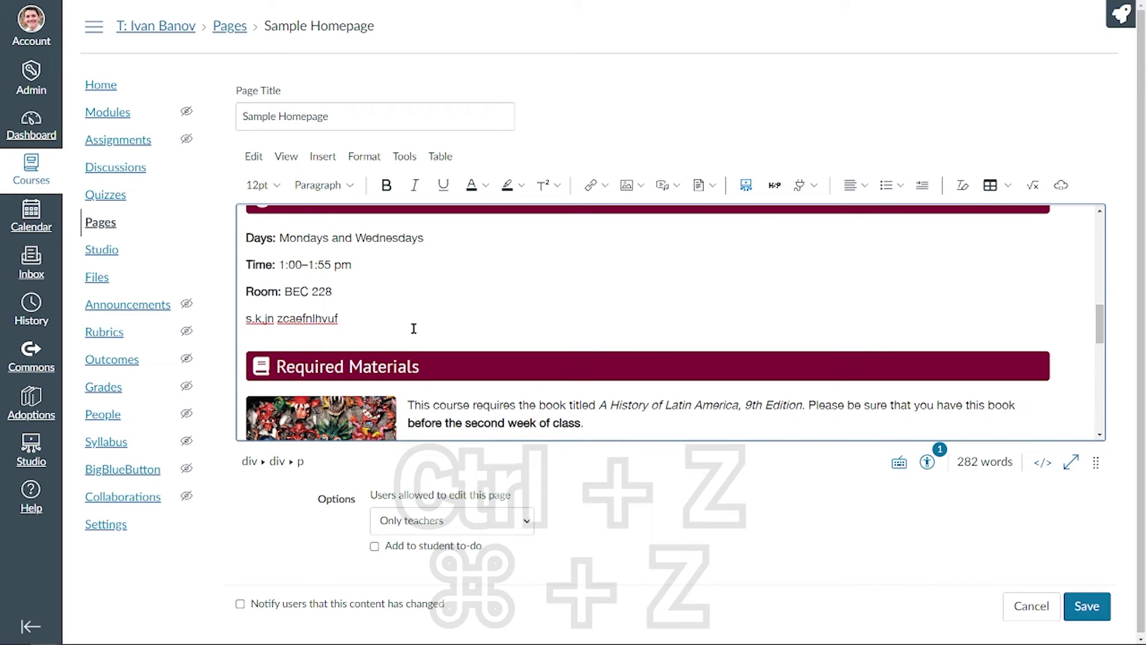
pyautogui.scroll(-5, 414, 328)
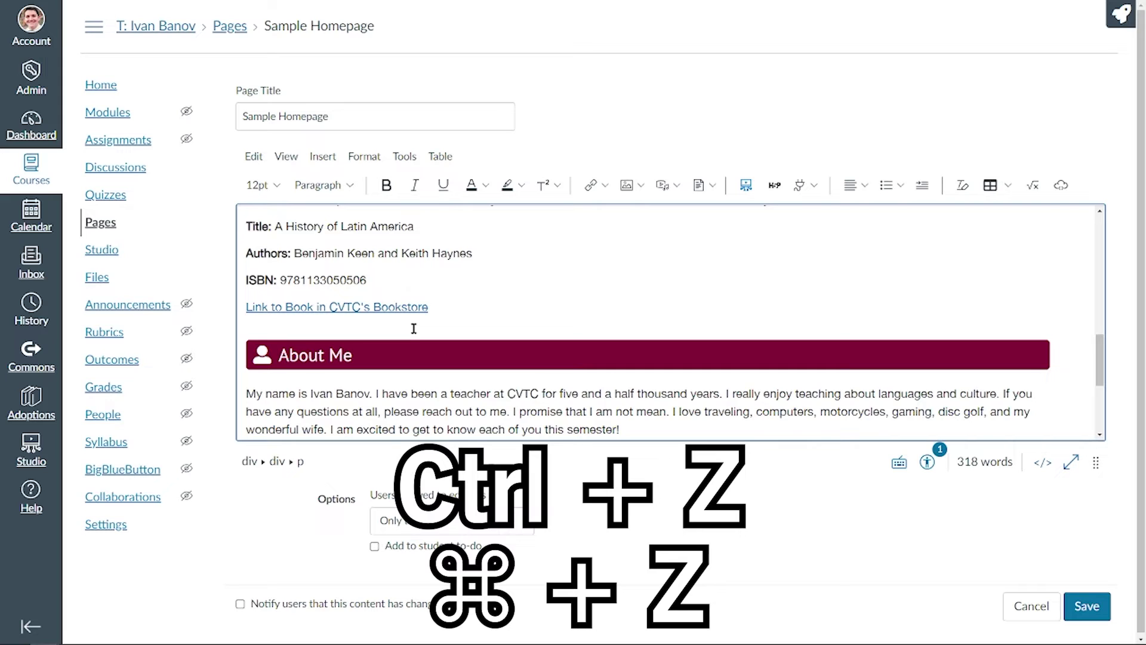
pyautogui.hotkey('ctrl', 'z')
pyautogui.click(625, 336)
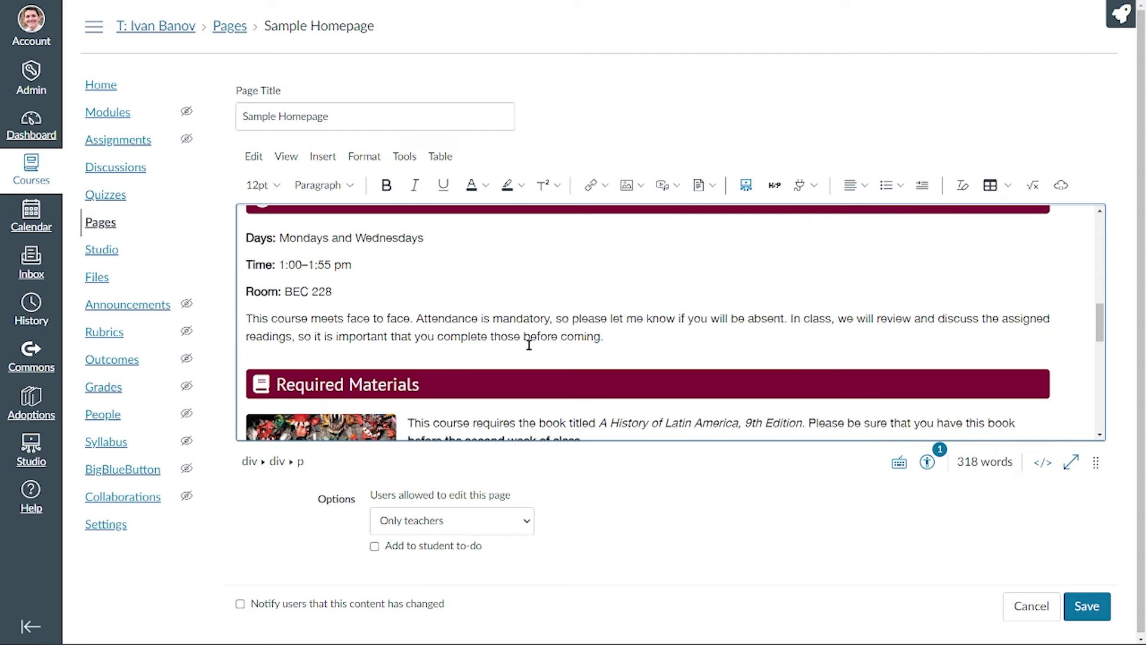
pyautogui.hotkey('alt', 'Tab')
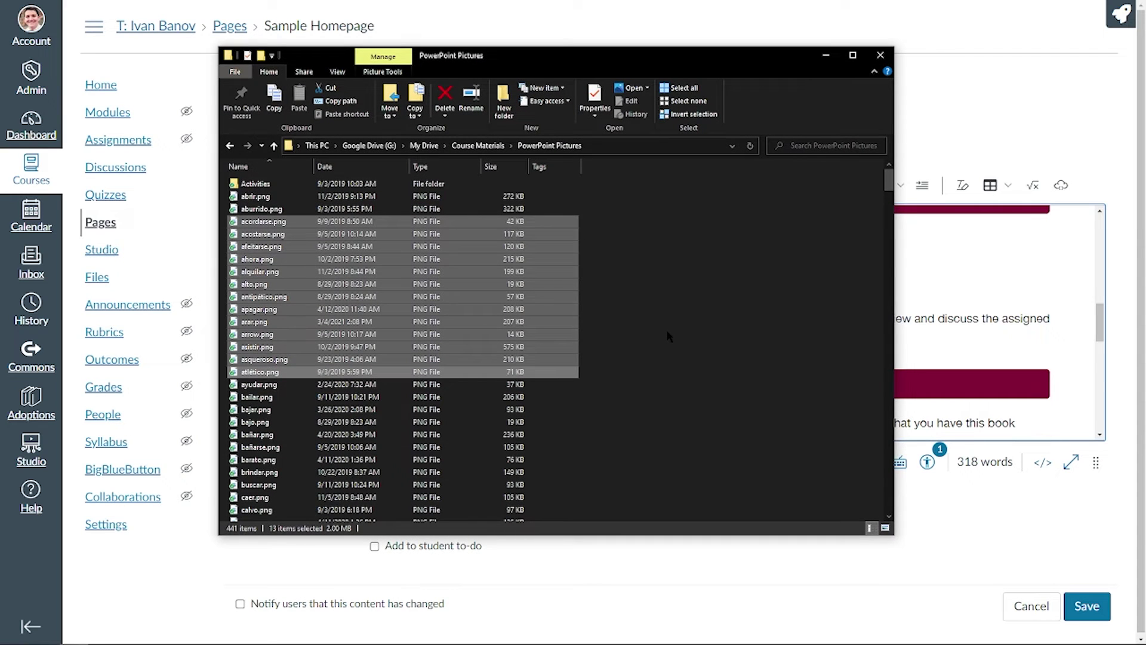
pyautogui.press('Delete')
pyautogui.click(615, 335)
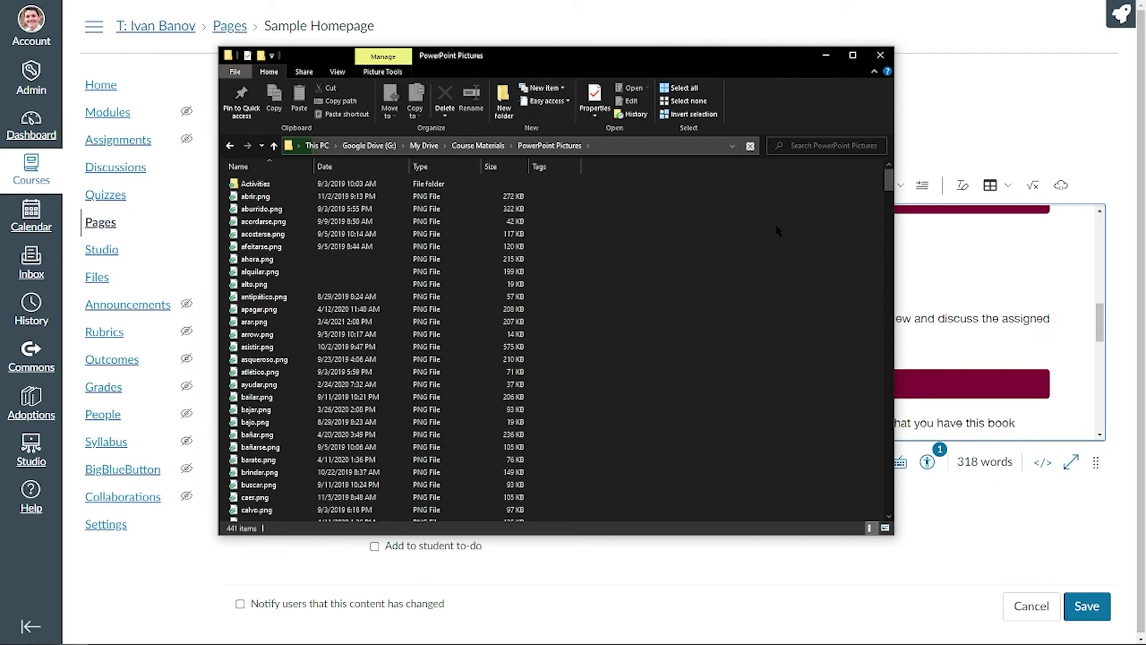
pyautogui.click(827, 56)
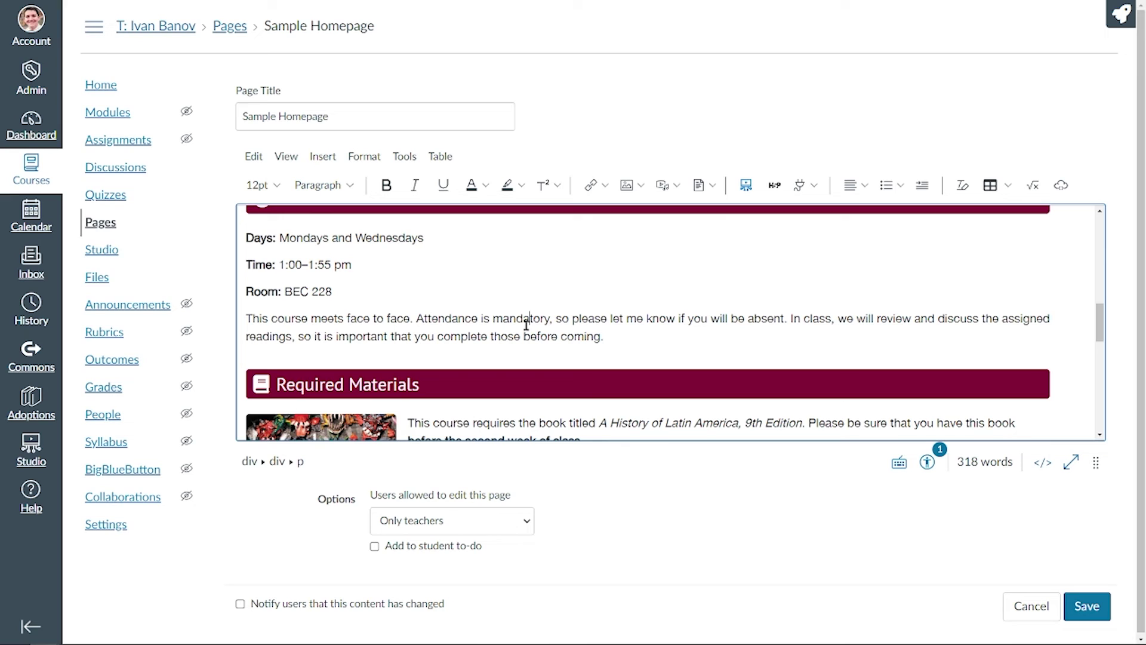
# Select the phrase "complete those before coming." at the end of the attendance paragraph.
pyautogui.click(654, 328)
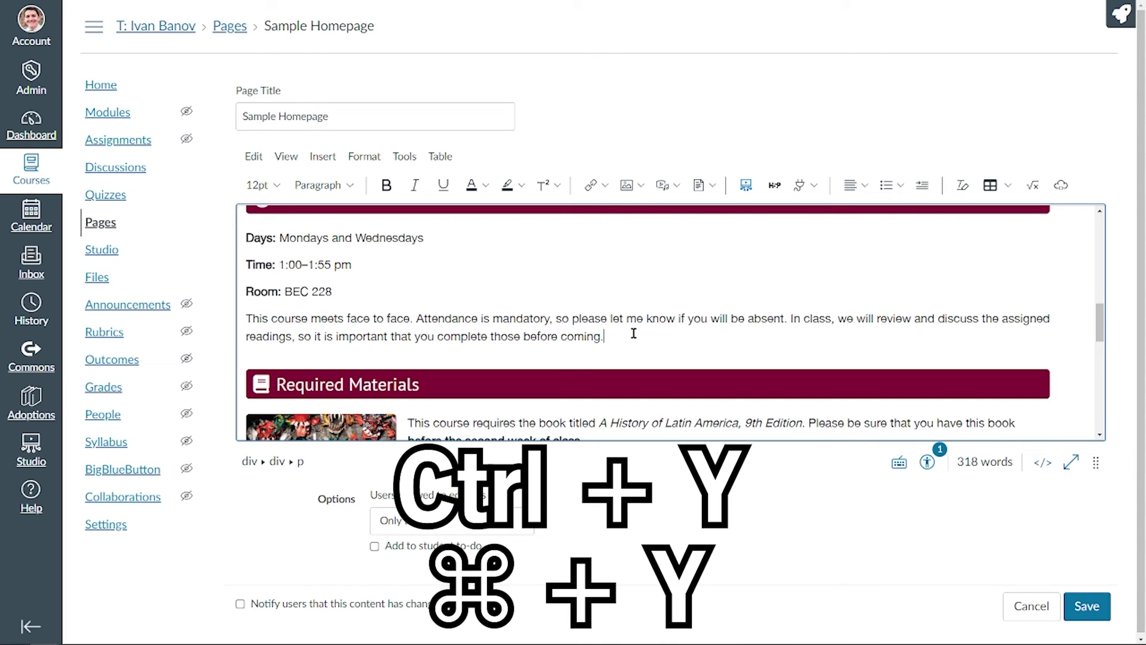
pyautogui.moveTo(604, 337); pyautogui.dragTo(415, 337)
pyautogui.moveTo(603, 338); pyautogui.dragTo(445, 344)
# Delete the phrase, undo the deletion, then redo it.
pyautogui.press('BackSpace')
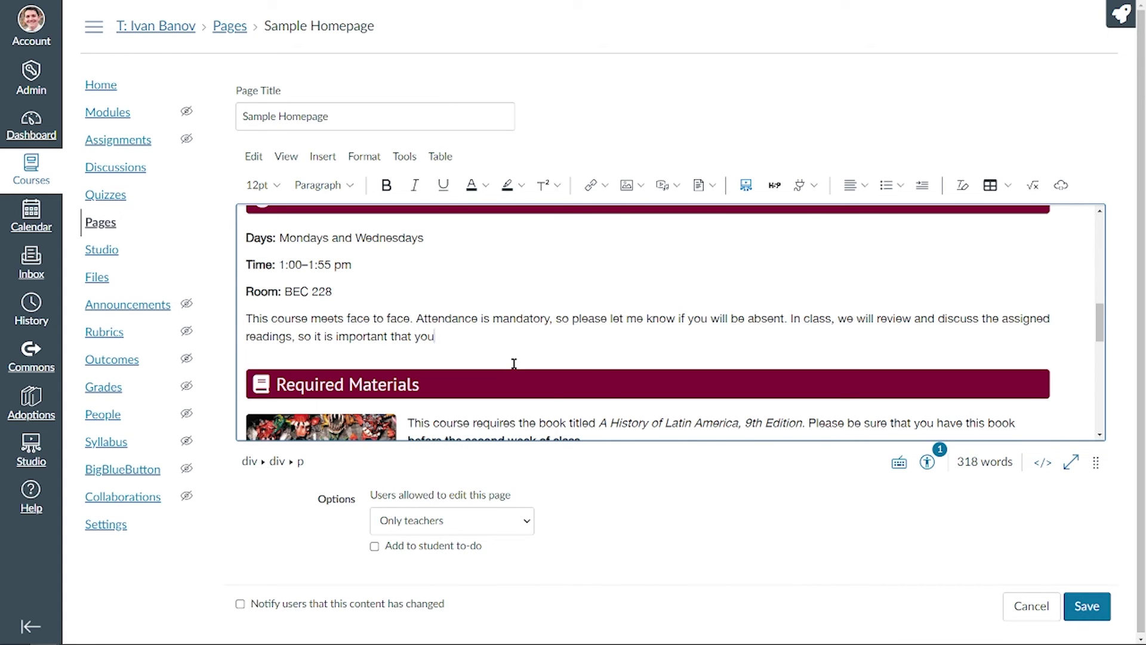
pyautogui.hotkey('ctrl', 'z')
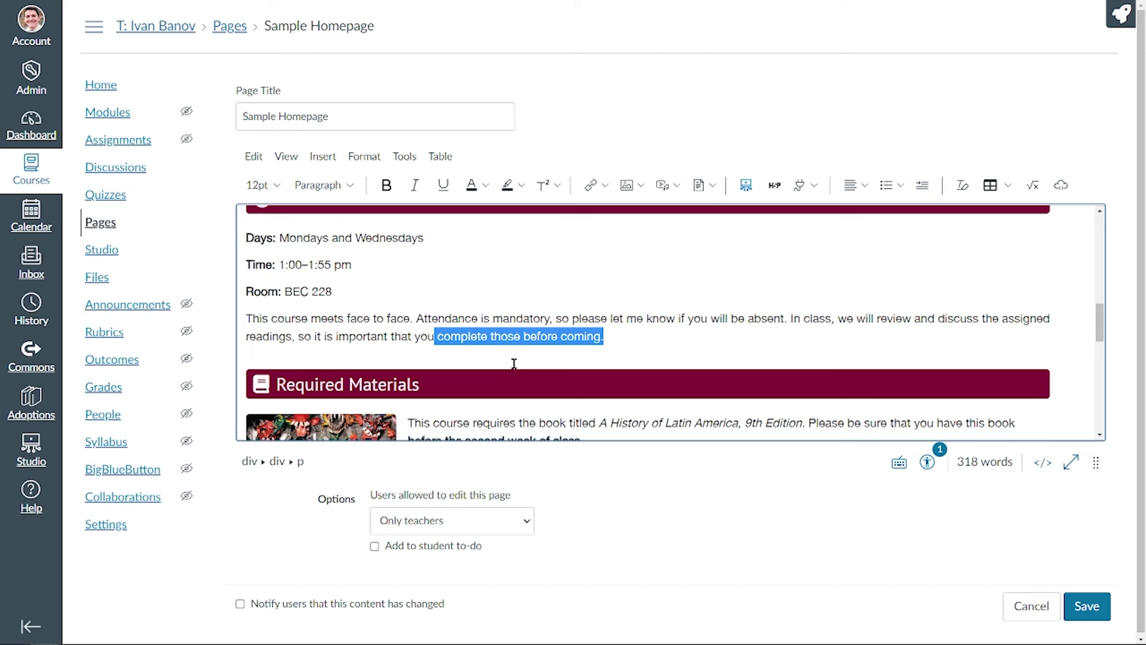
pyautogui.press('BackSpace')
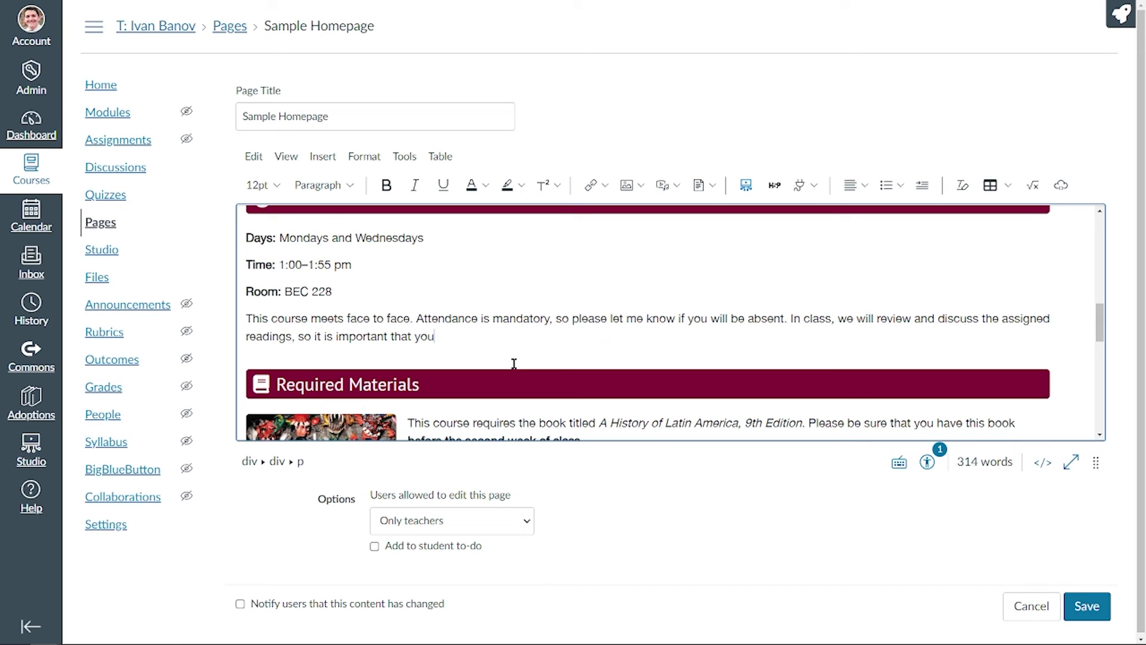